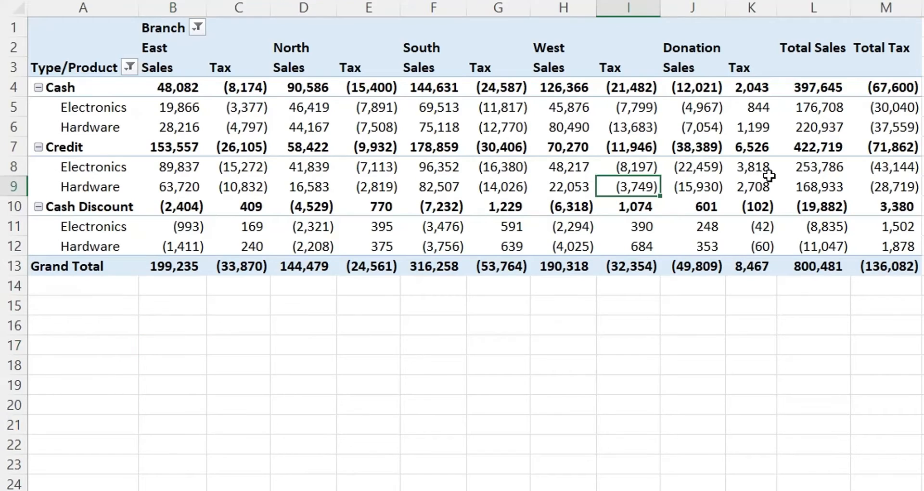
Examine the Cash Discount rows, the Donation columns and the total columns of the finished pivot table
left_click_drag(85, 211, 887, 243)
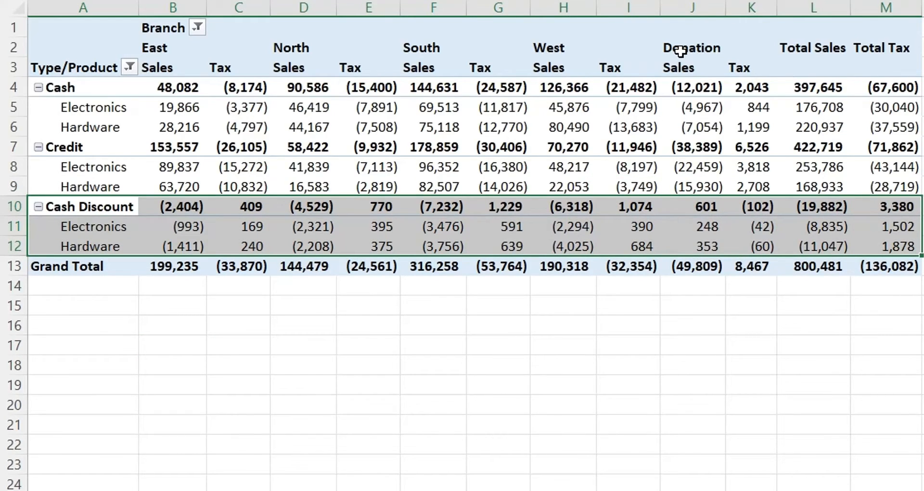
left_click_drag(674, 48, 737, 250)
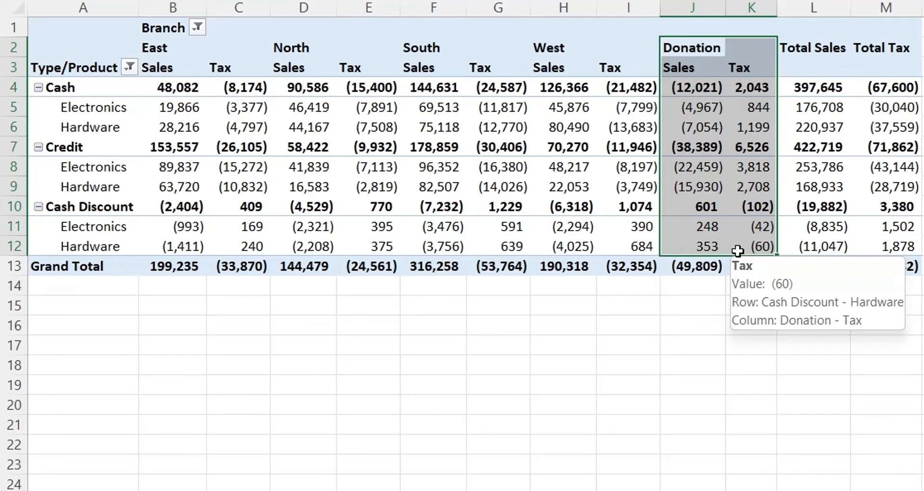
left_click(786, 250)
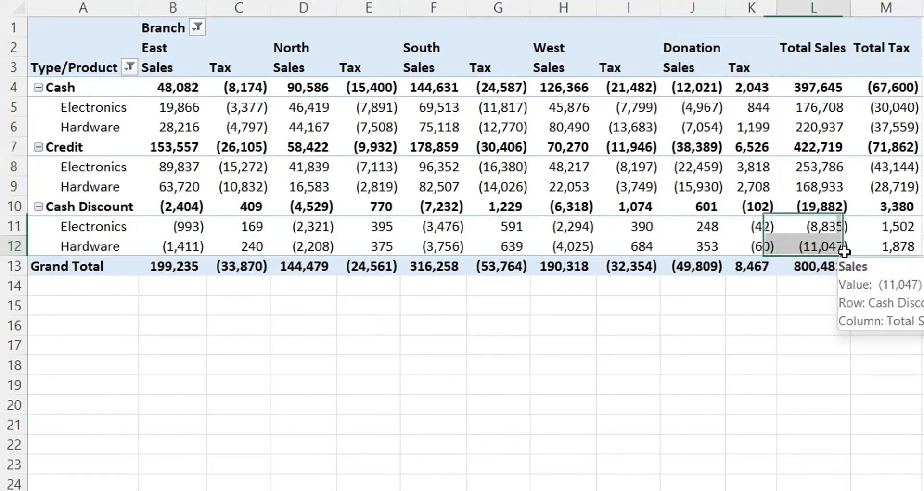
left_click(887, 247)
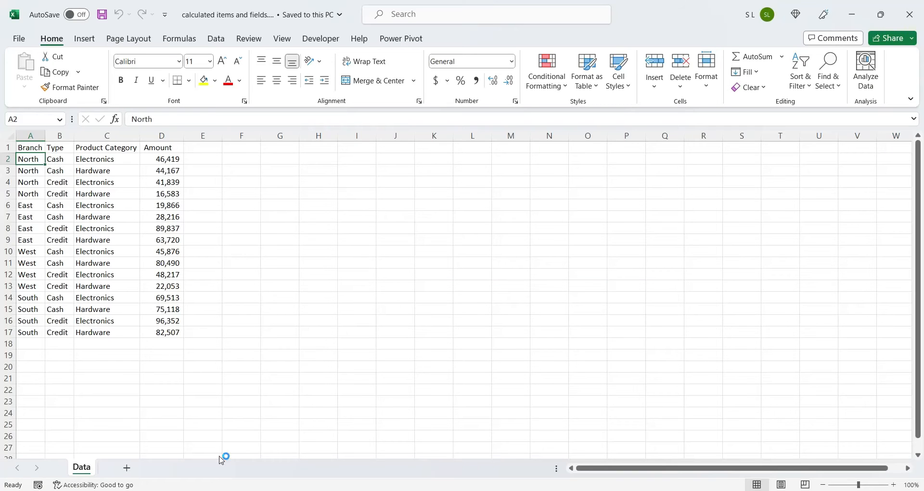
Review the Branch, Type, Product Category and Amount columns of the source data
left_click(31, 136)
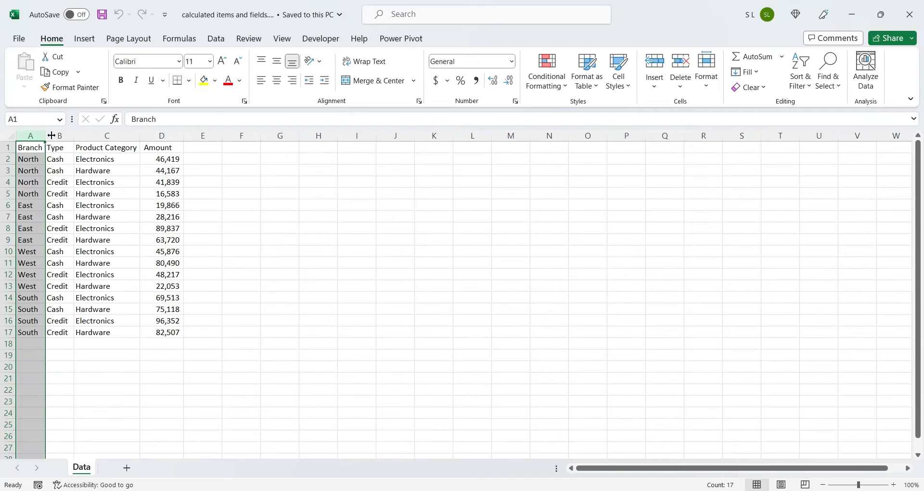
left_click(60, 135)
left_click(107, 135)
left_click(160, 136)
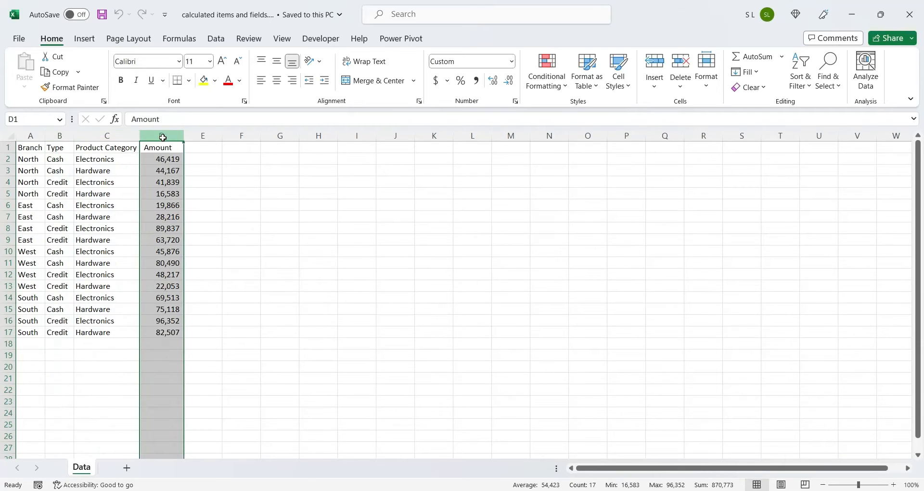
left_click(220, 332)
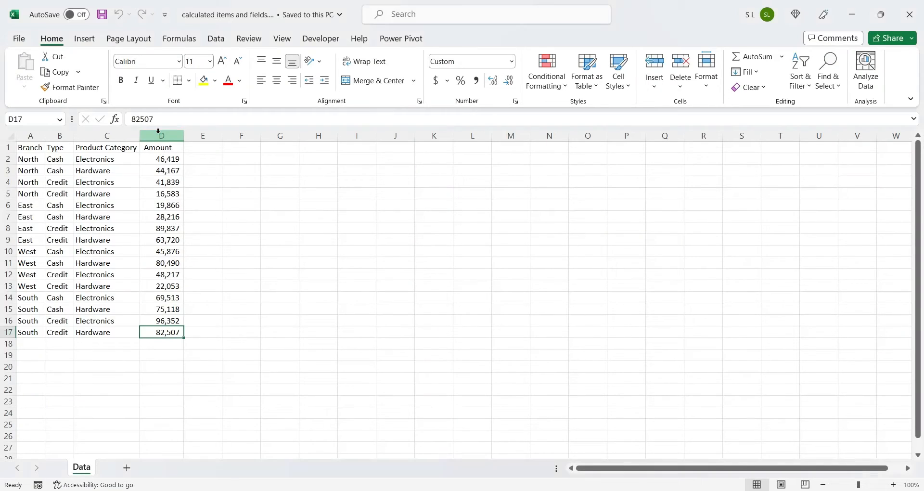
Insert a PivotTable on a new worksheet from columns A to D of the Data sheet
left_click(158, 133)
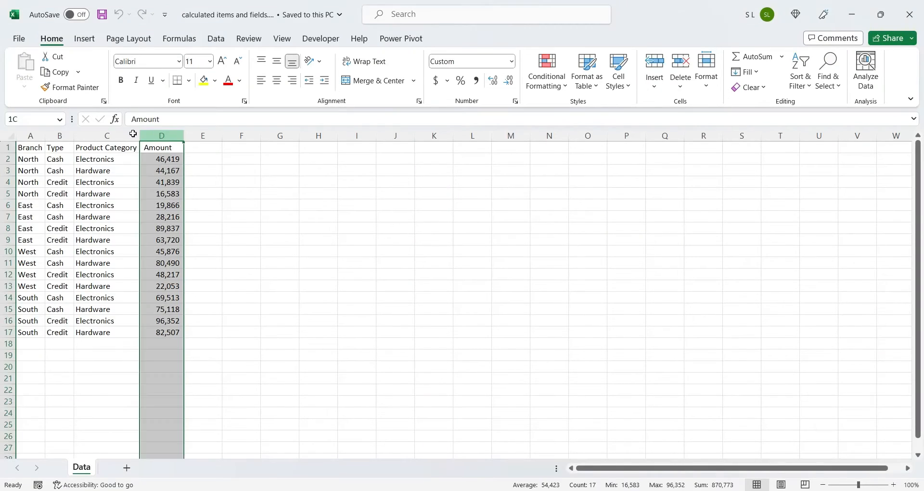
left_click_drag(133, 134, 22, 135)
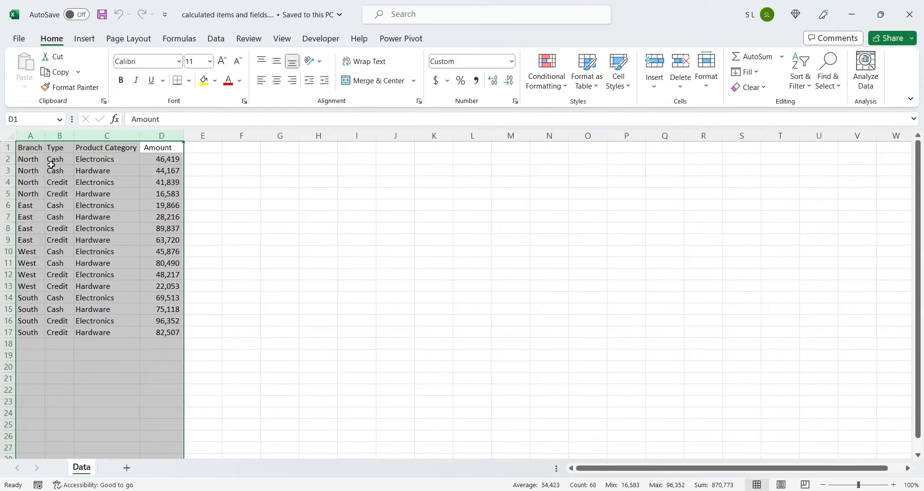
left_click(83, 42)
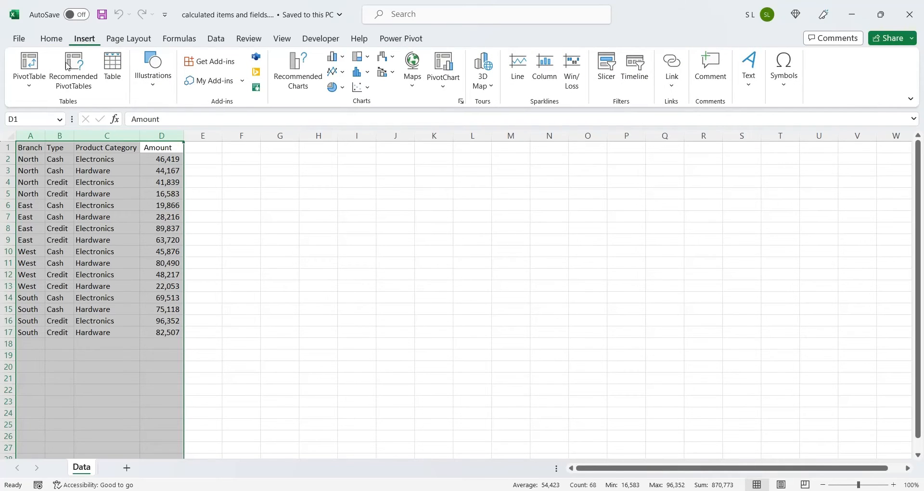
left_click(34, 89)
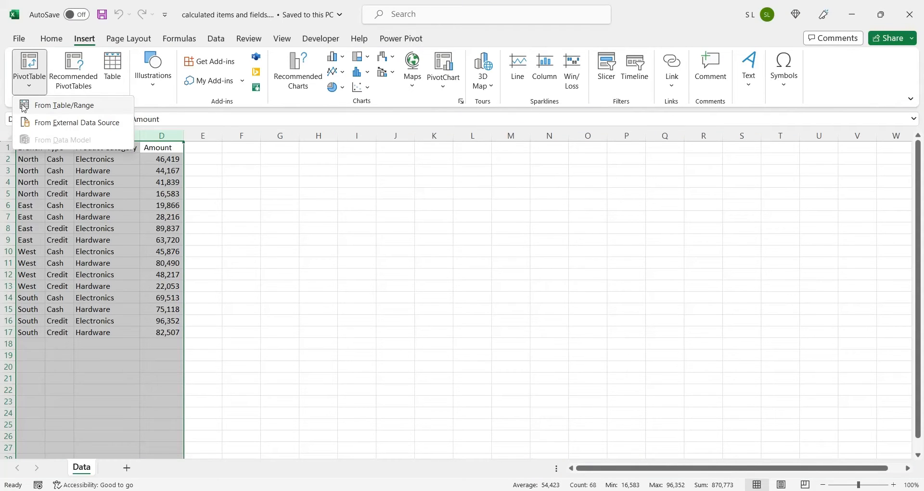
left_click(55, 105)
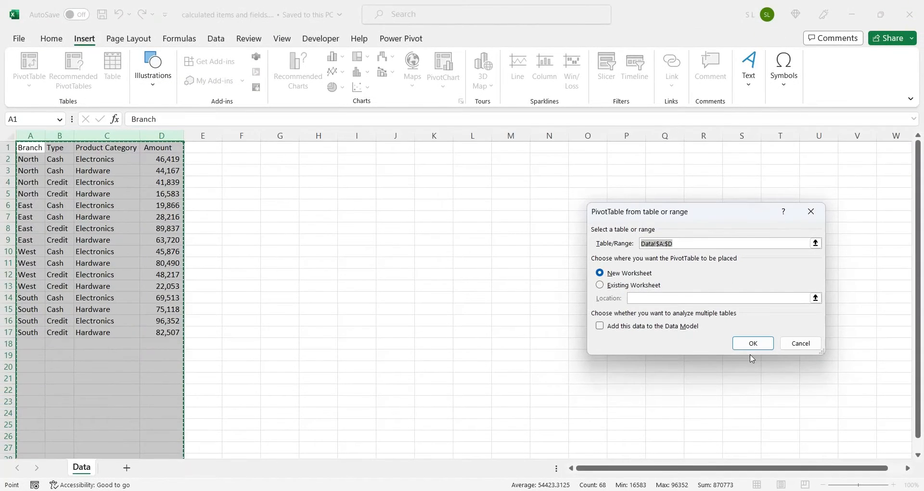
left_click(753, 342)
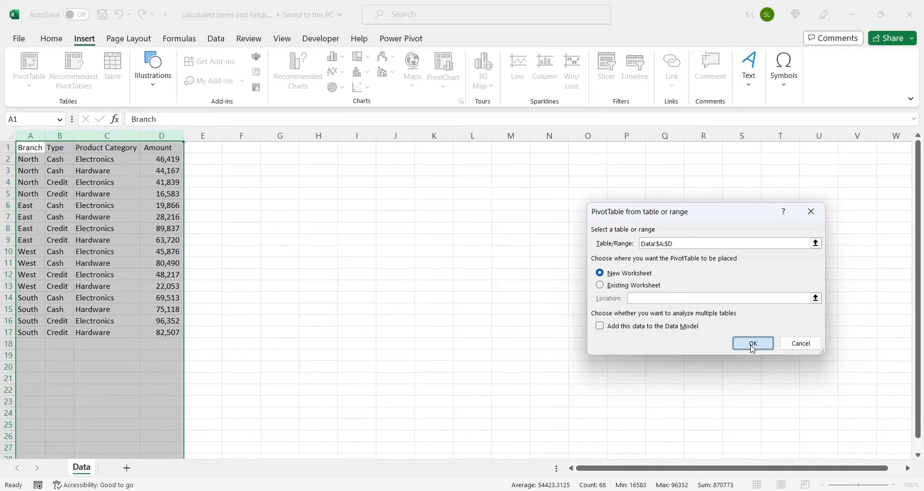
Rename the new worksheet as Pivot
double_click(95, 469)
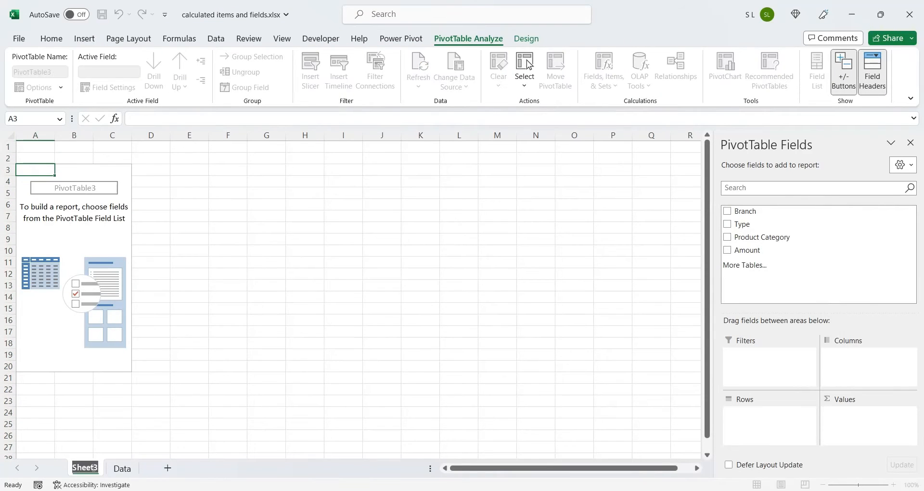
type("Pivot")
left_click(112, 366)
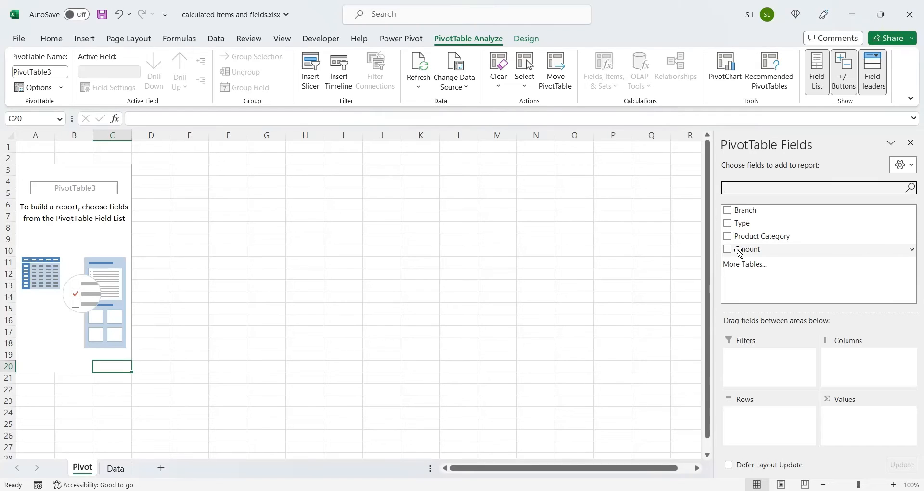
Add Amount to the pivot table's values as a sum and shorten its custom name to Amount
left_click_drag(744, 249, 839, 419)
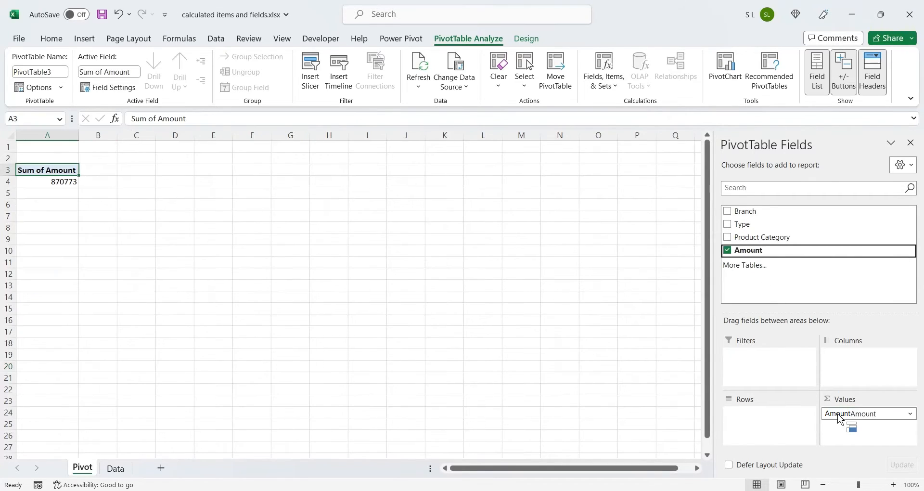
left_click(844, 414)
left_click(847, 398)
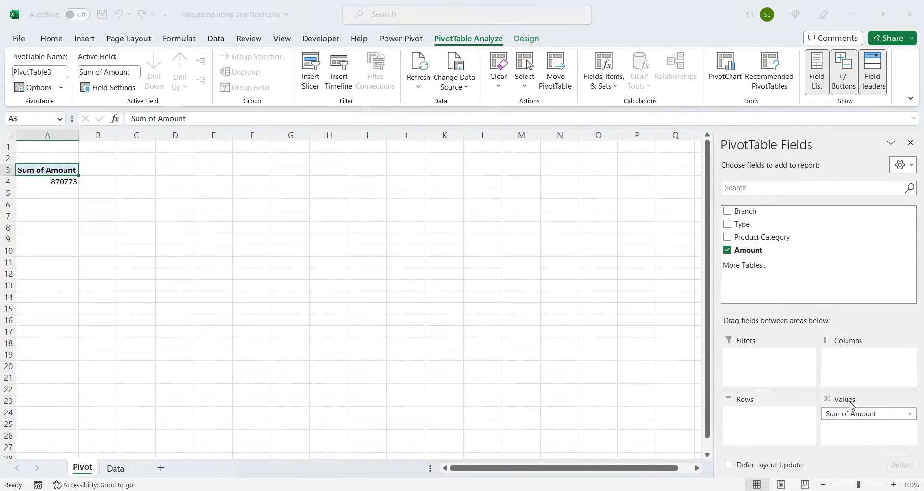
left_click(679, 201)
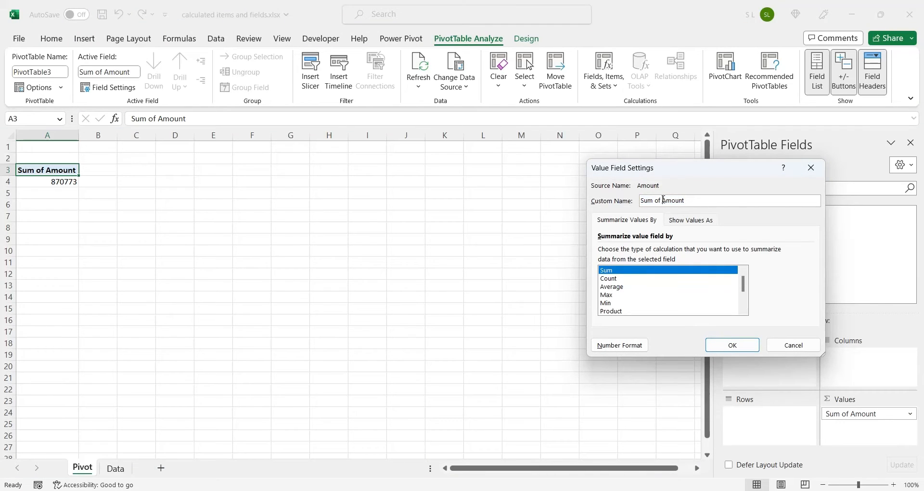
left_click_drag(663, 200, 595, 204)
key("BackSpace")
left_click(731, 345)
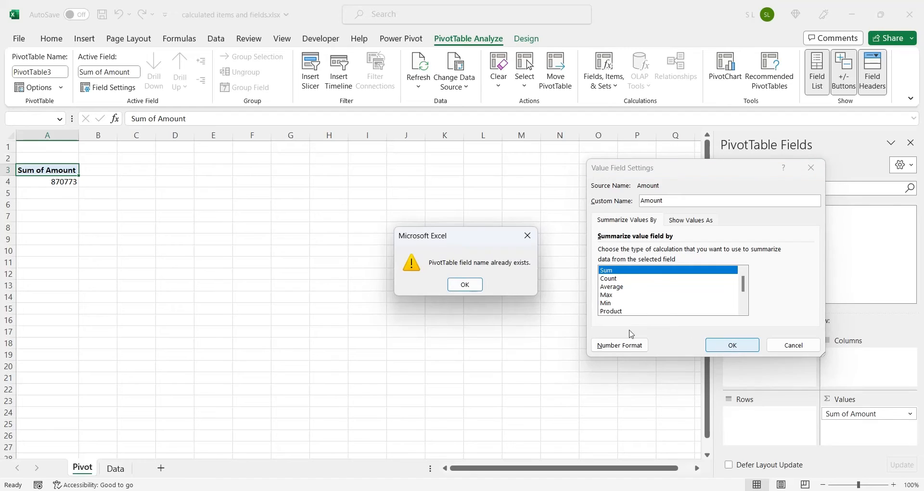
left_click(471, 287)
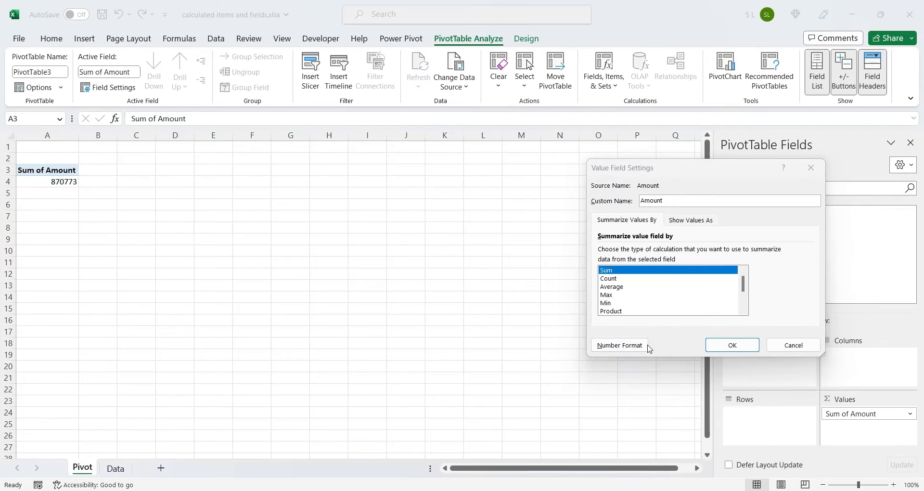
Format the Amount value field as Accounting with 0 decimal places and no currency symbol, and apply the field settings
left_click(626, 347)
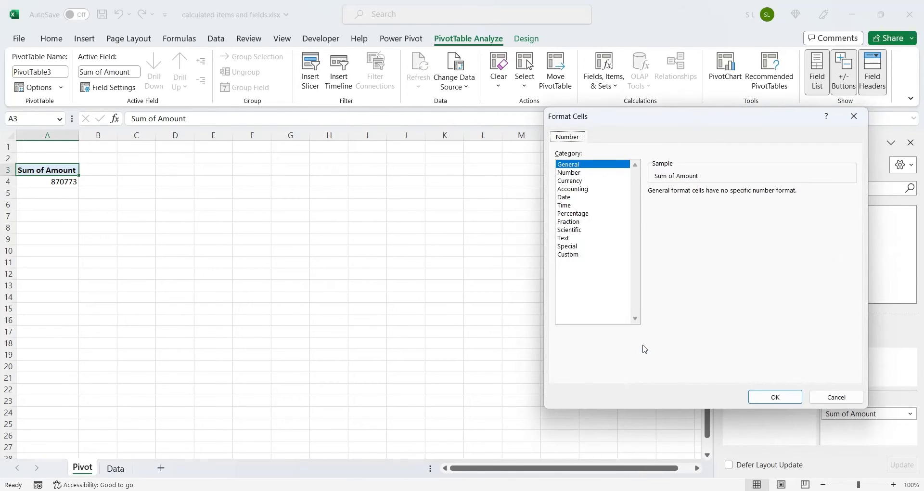
left_click(583, 189)
left_click(732, 195)
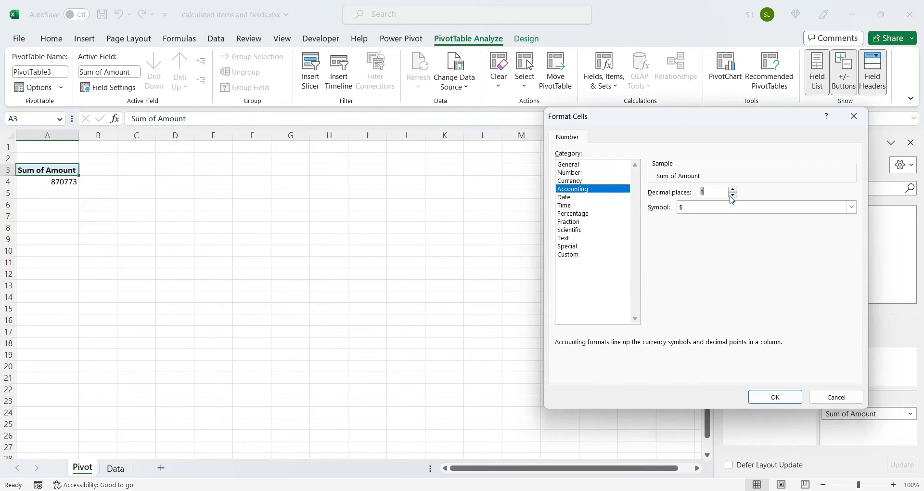
left_click(732, 194)
left_click(721, 208)
left_click(712, 217)
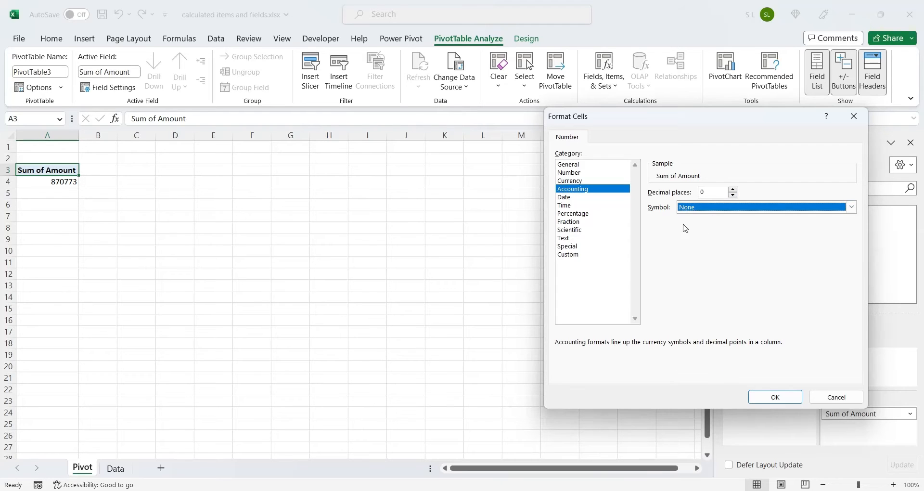
left_click(751, 396)
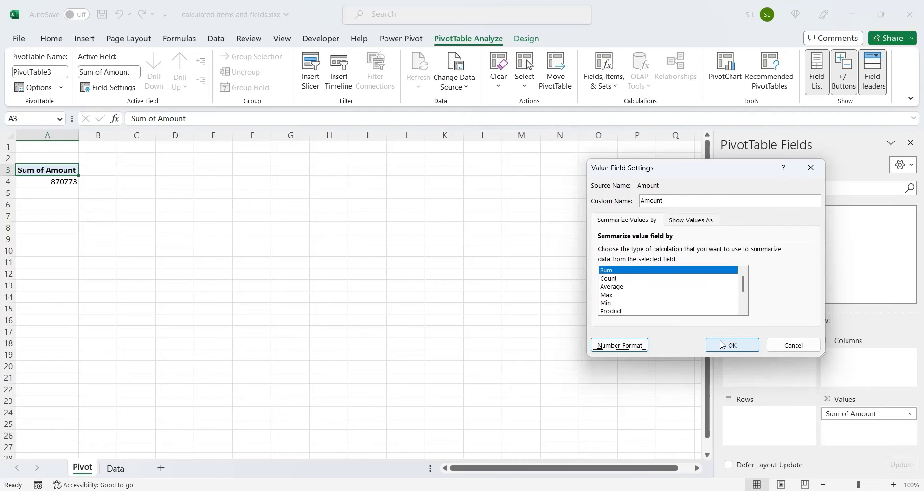
left_click(722, 344)
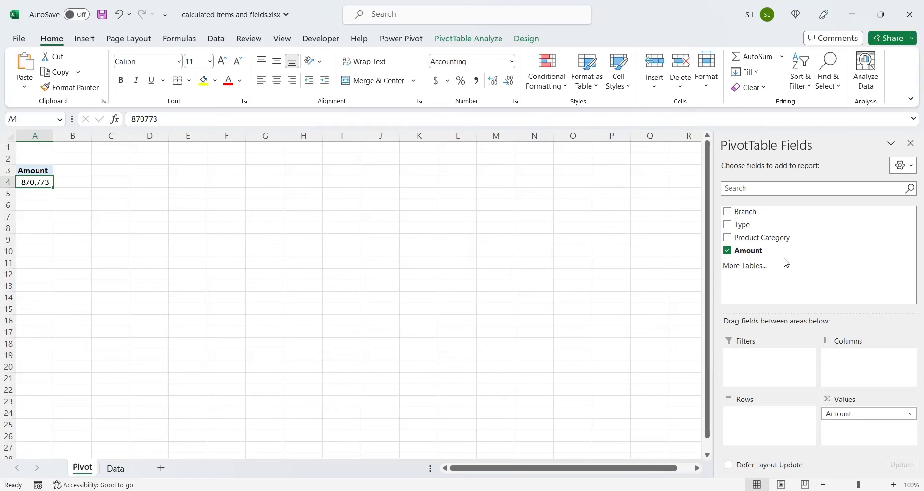
Lay out the pivot table with Branch as columns and Type followed by Product Category as rows
left_click_drag(762, 212, 856, 366)
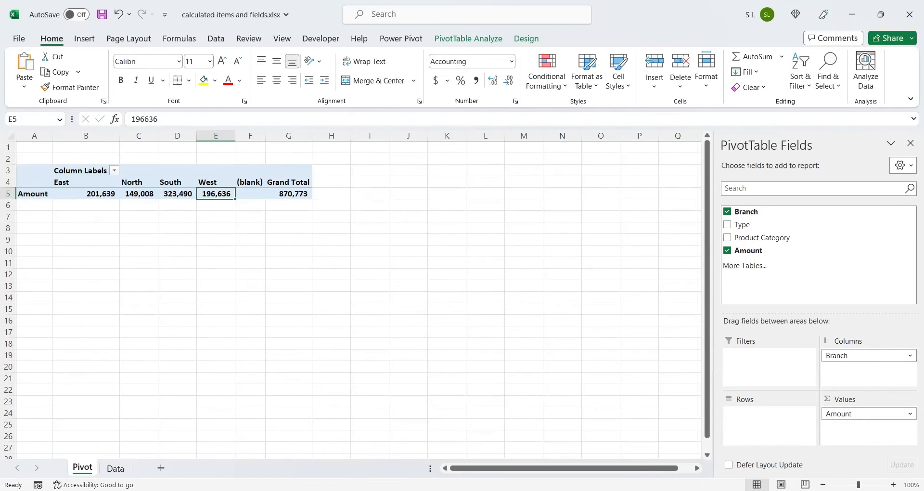
left_click_drag(741, 224, 763, 409)
left_click_drag(750, 237, 766, 433)
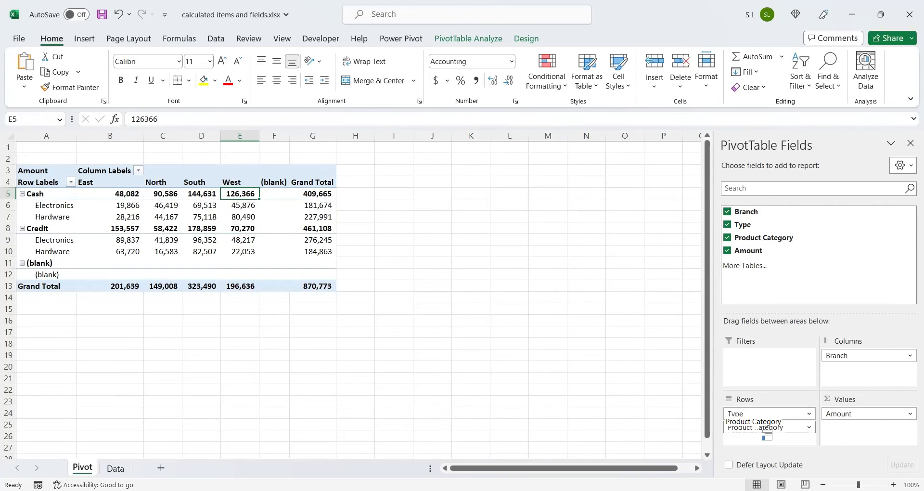
Delete the two empty rows above the pivot table
left_click_drag(4, 158, 3, 147)
right_click(3, 147)
left_click(37, 289)
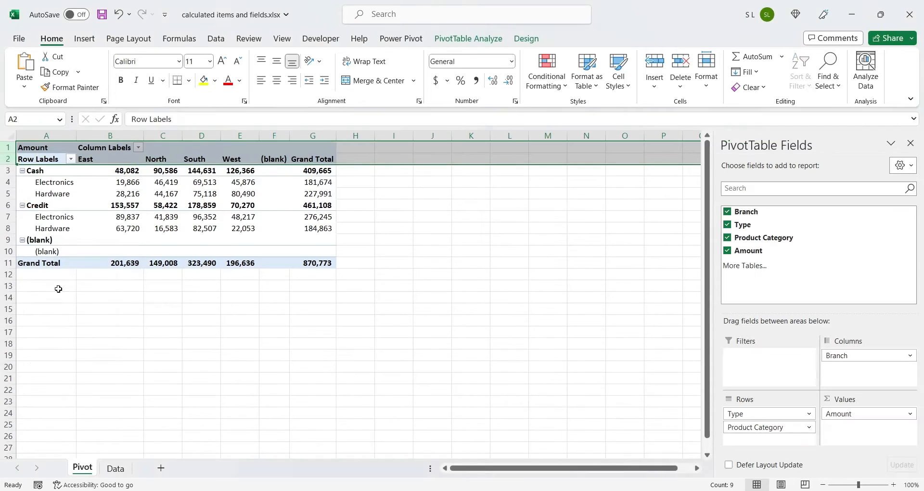
left_click(155, 194)
key("Right")
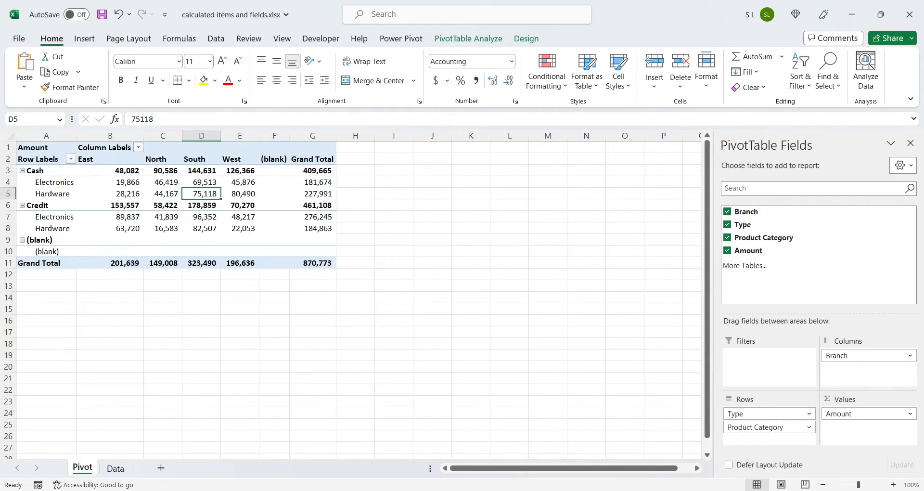
Rename the Column Labels header as Branch and the Amount value field as Sales
left_click(104, 147)
type("Branch")
key("Left")
type("Sales")
key("Return")
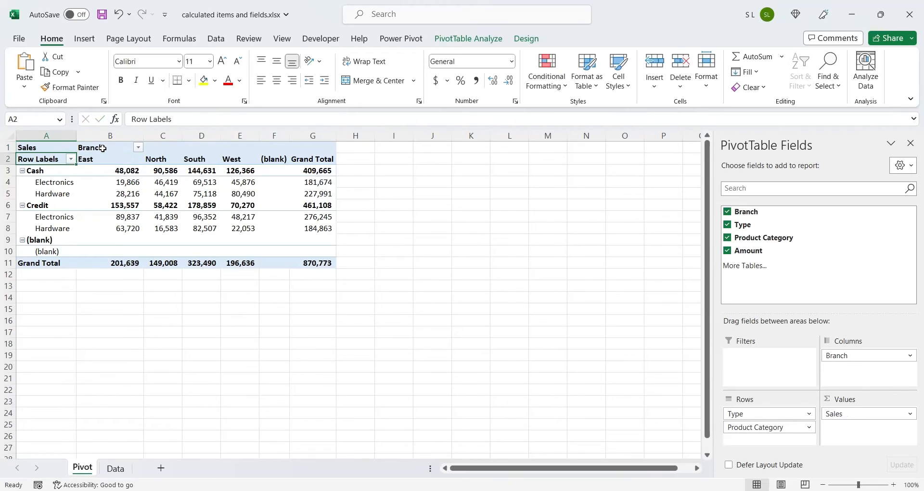
Rename the Row Labels header as Type/Product
type("T")
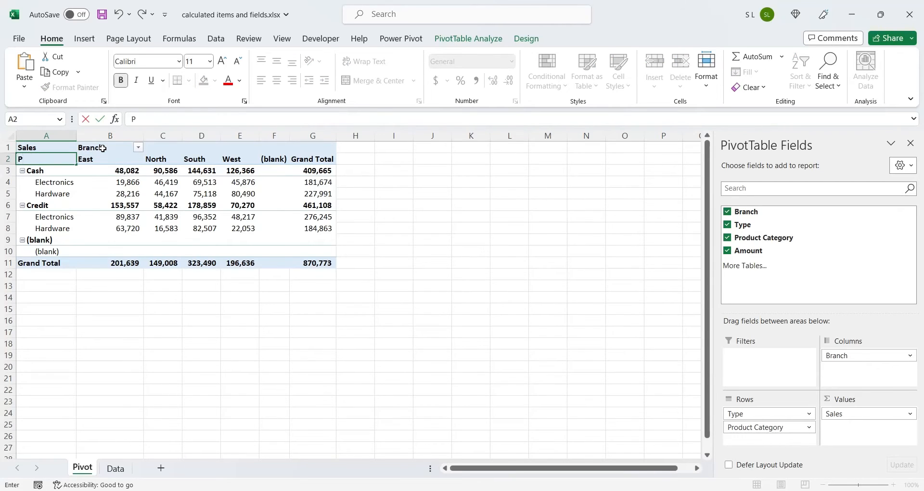
key("BackSpace")
type("Type and")
key("BackSpace")
key("BackSpace")
key("BackSpace")
key("BackSpace")
type("/Produc")
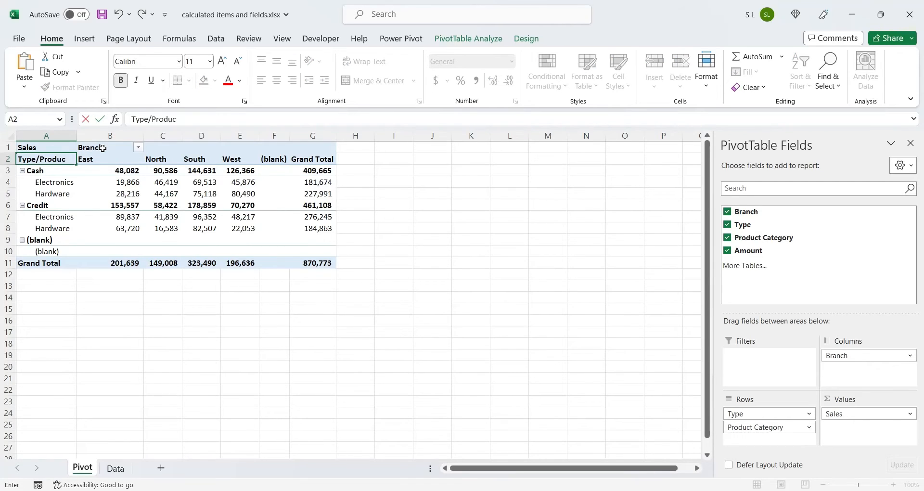
type("t")
key("Return")
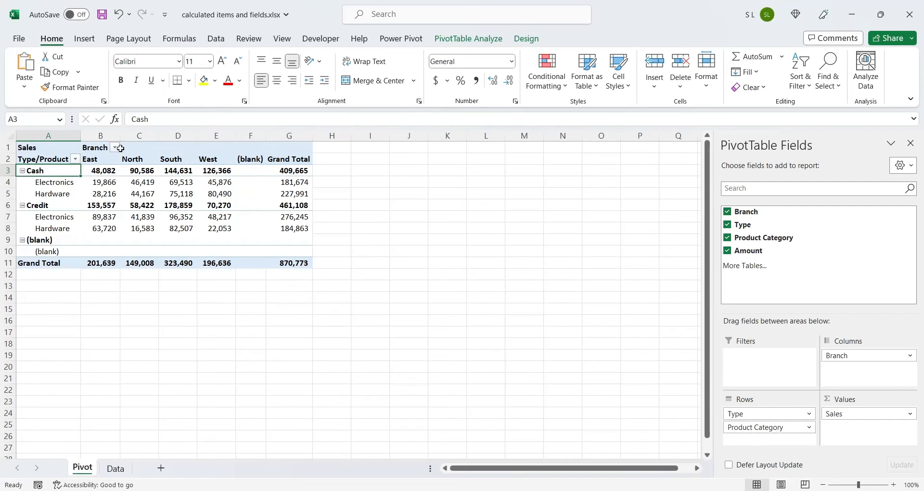
Filter the (blank) item out of the Branch columns
left_click(116, 147)
left_click(34, 330)
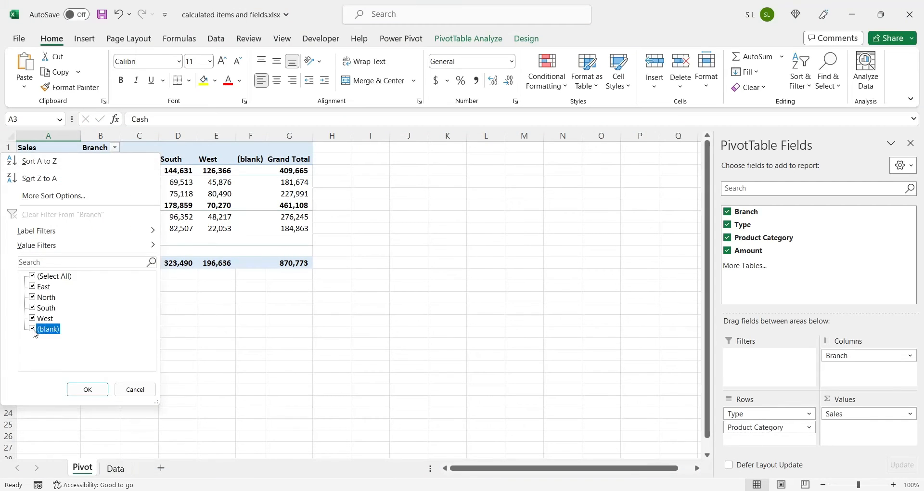
left_click(87, 390)
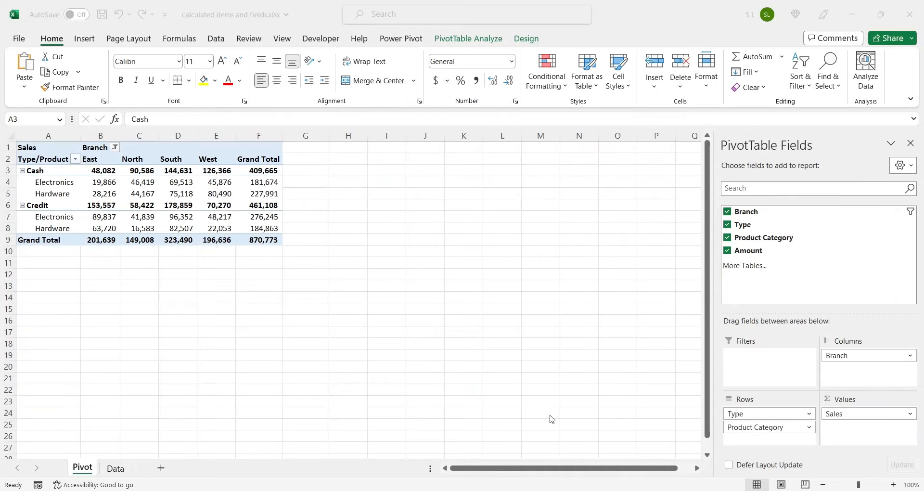
Add a calculated field named Tax to the pivot table with the formula =Amount*-0.17
left_click(466, 40)
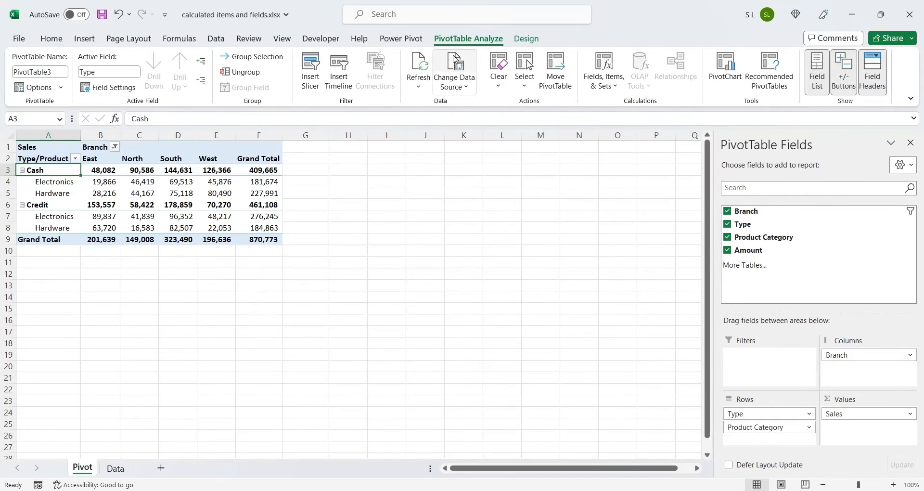
left_click(607, 83)
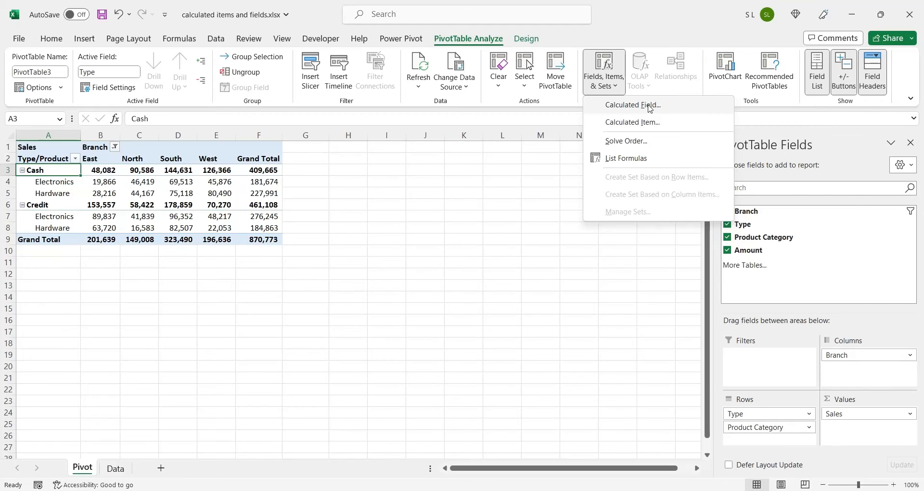
left_click(632, 105)
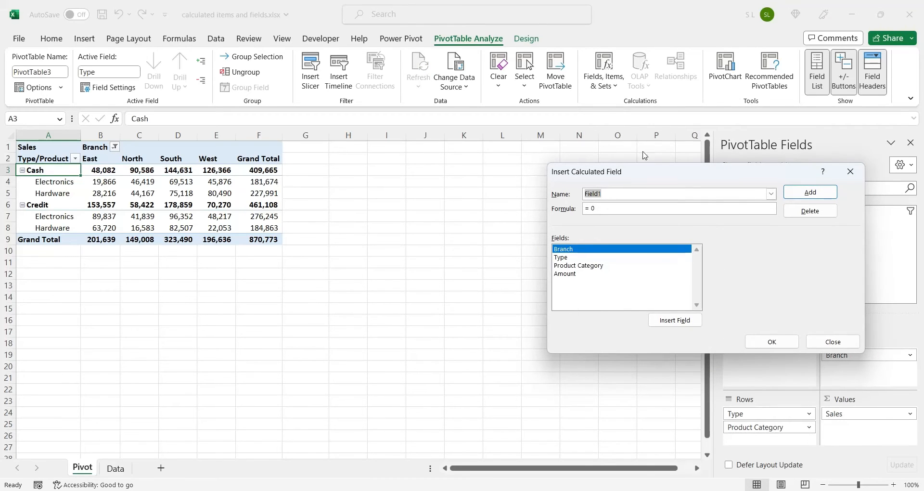
type("Tax")
double_click(582, 274)
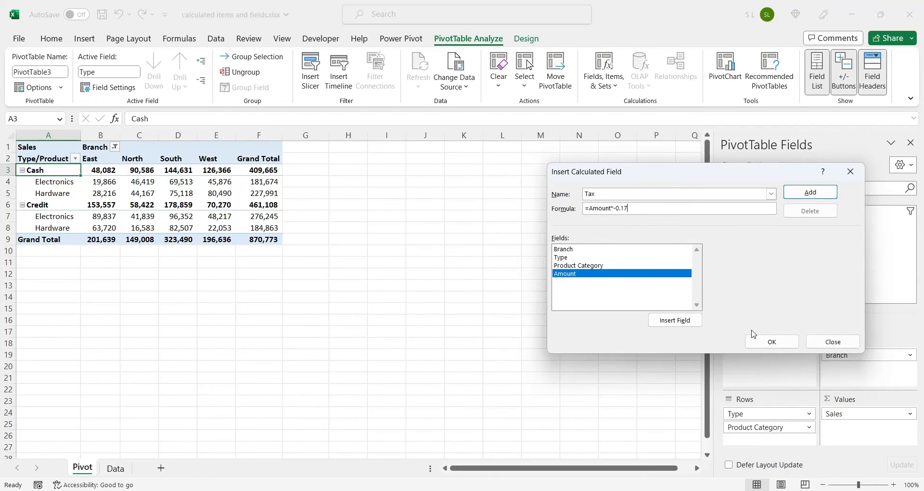
left_click(798, 194)
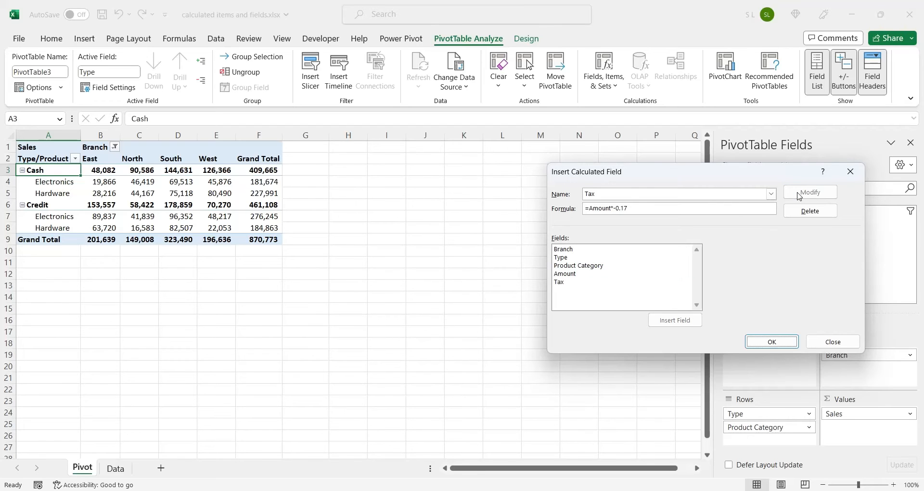
left_click(773, 342)
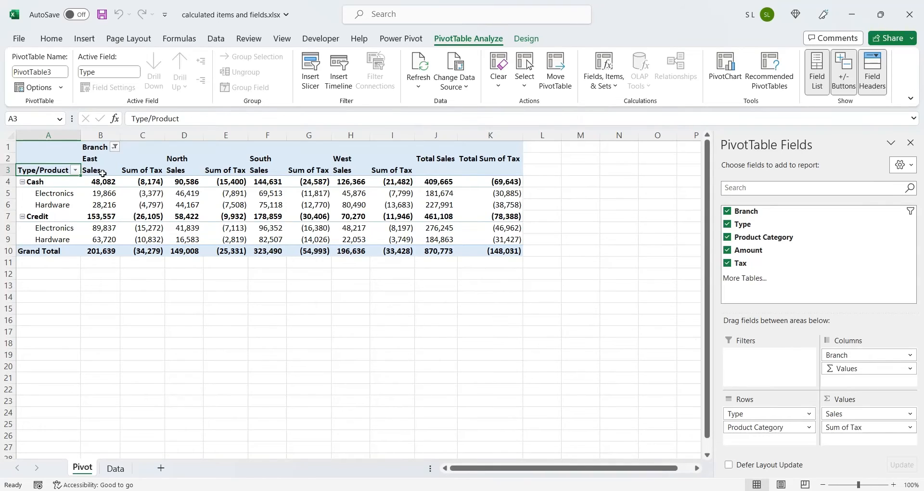
Rename the Sum of Tax value field as Tax in the pivot table's column header
left_click(141, 172)
double_click(142, 171)
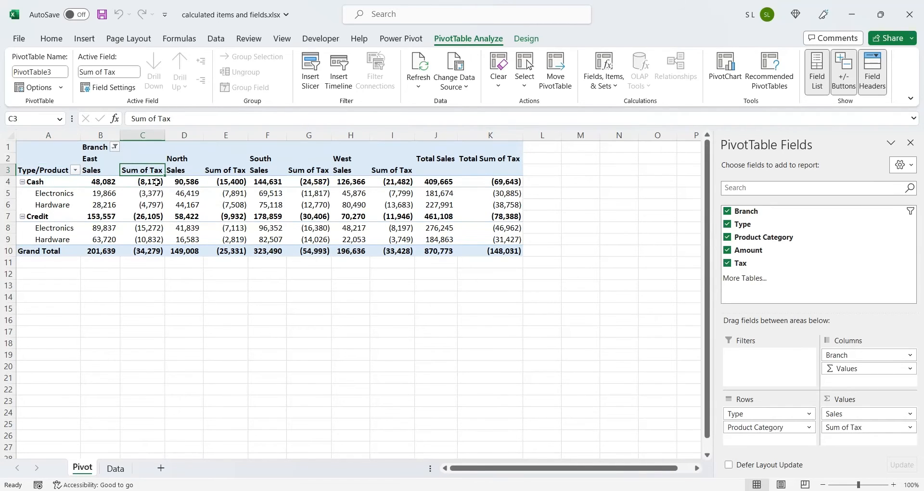
type("Tax")
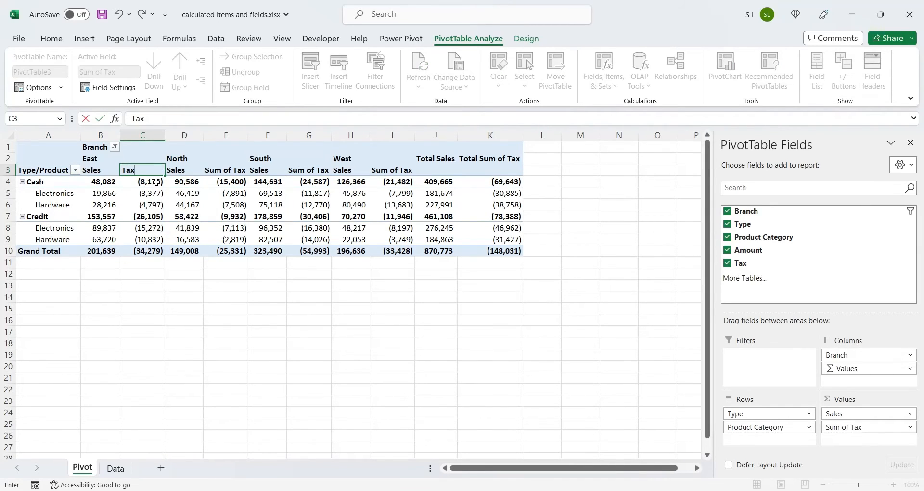
key("Return")
key("Return")
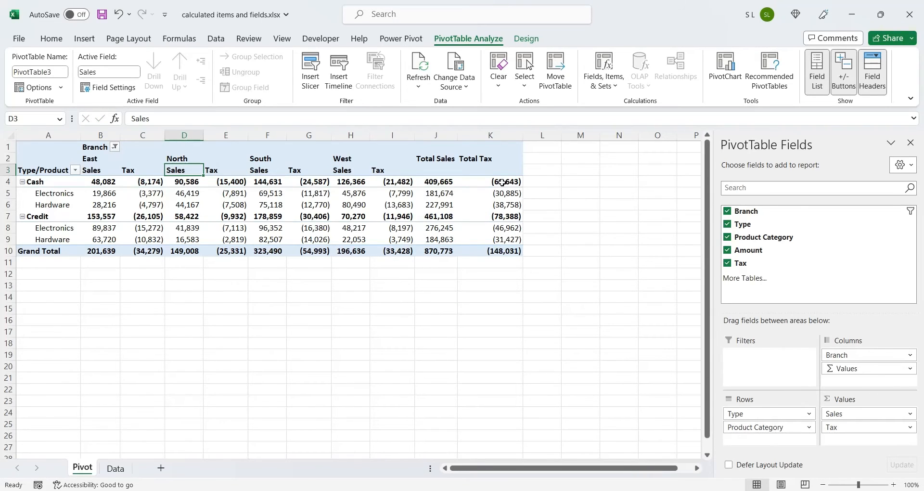
Autofit the pivot table's column widths to their contents, including the Total Tax column
left_click_drag(502, 182, 498, 250)
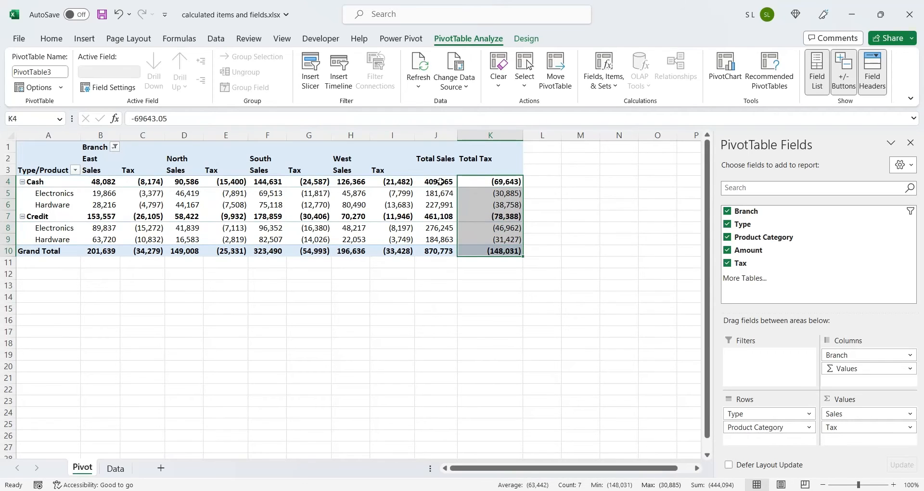
left_click_drag(440, 182, 440, 253)
left_click(458, 140)
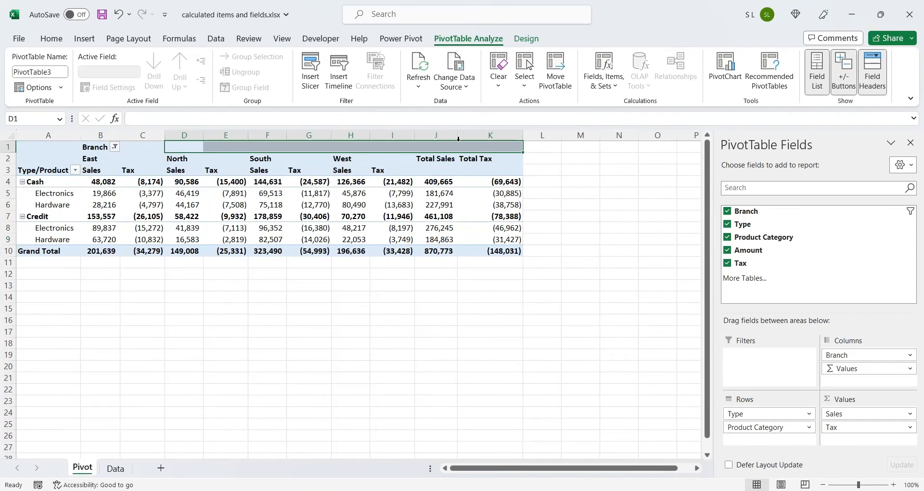
double_click(523, 135)
left_click(478, 182)
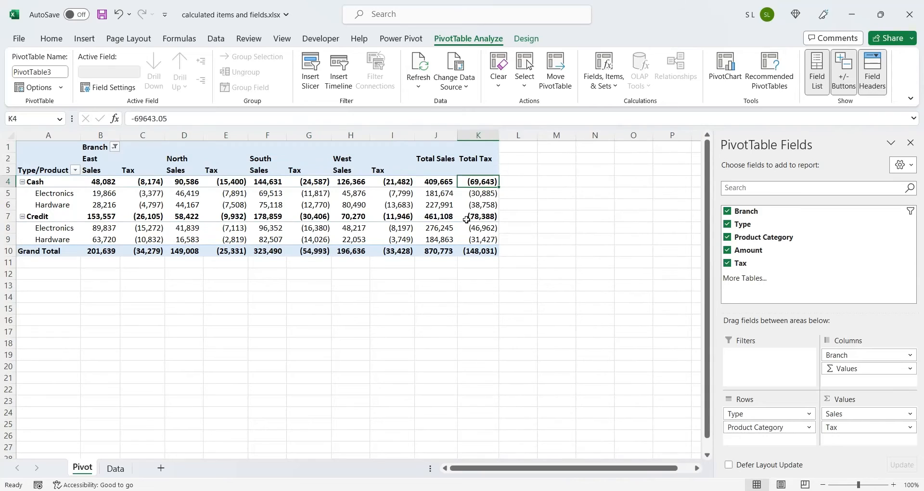
left_click(467, 217)
left_click(470, 251)
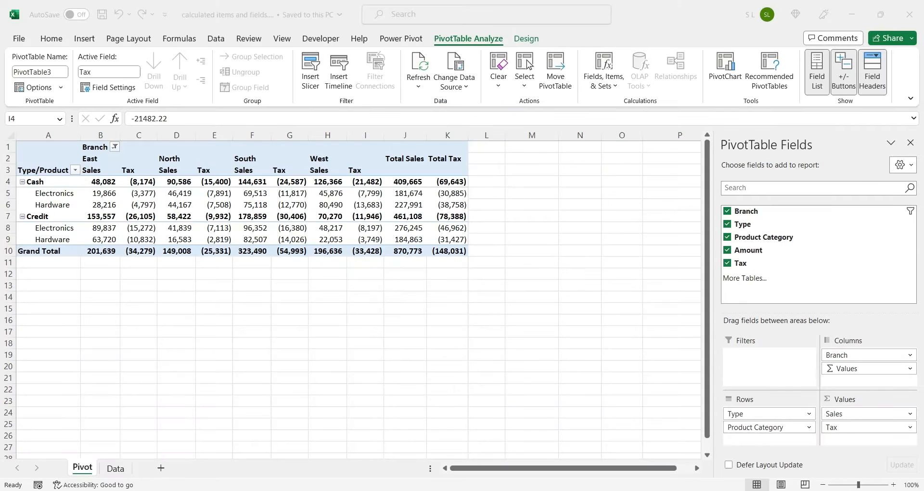
left_click(329, 158)
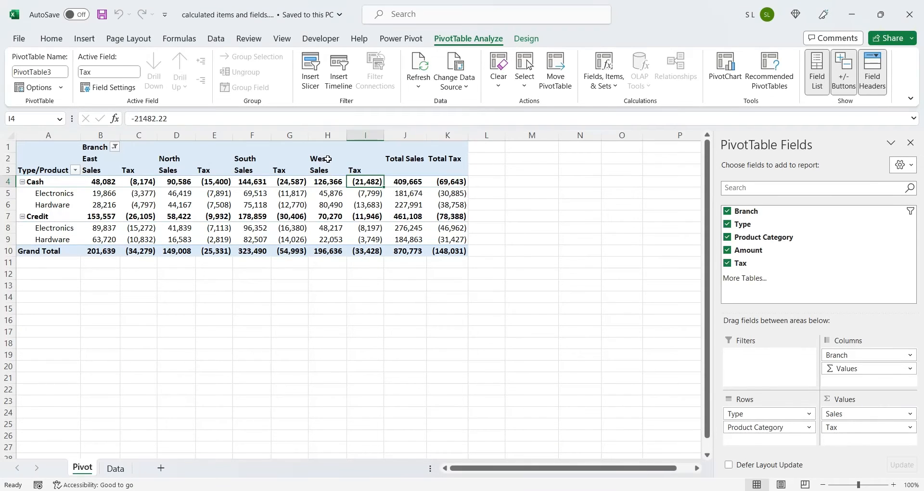
left_click_drag(107, 159, 456, 164)
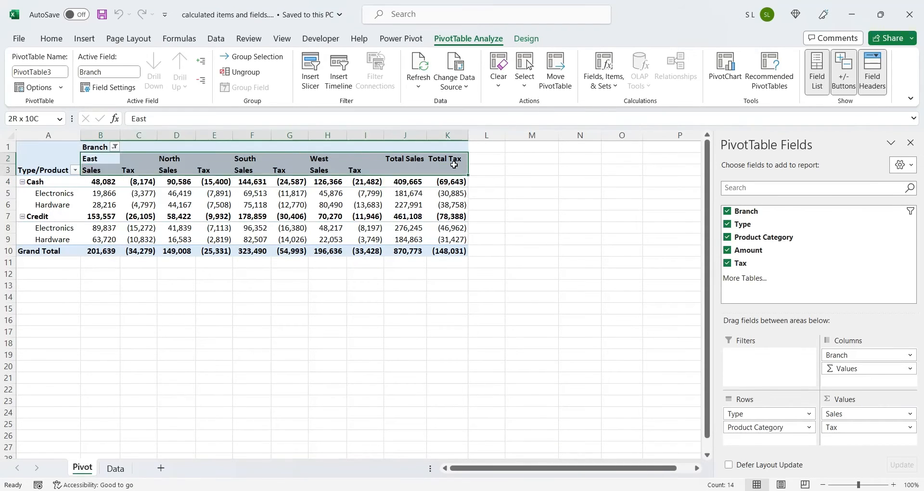
left_click_drag(51, 159, 72, 250)
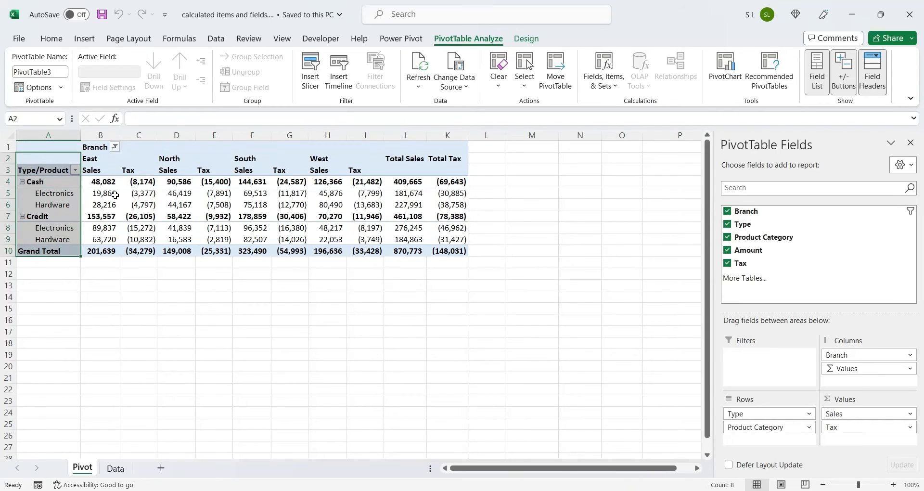
Add a calculated item named Donation to the Branch field with the formula =East*-.25
left_click(98, 160)
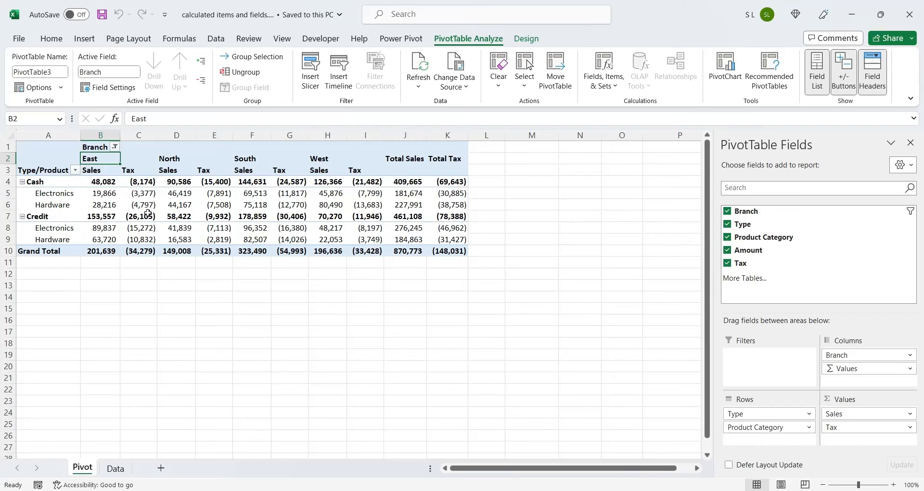
left_click(611, 80)
left_click(624, 123)
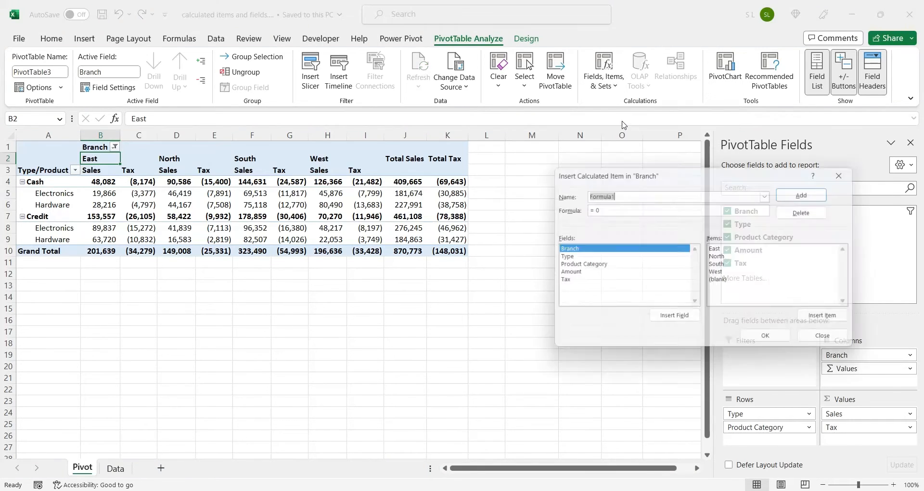
type("Donation")
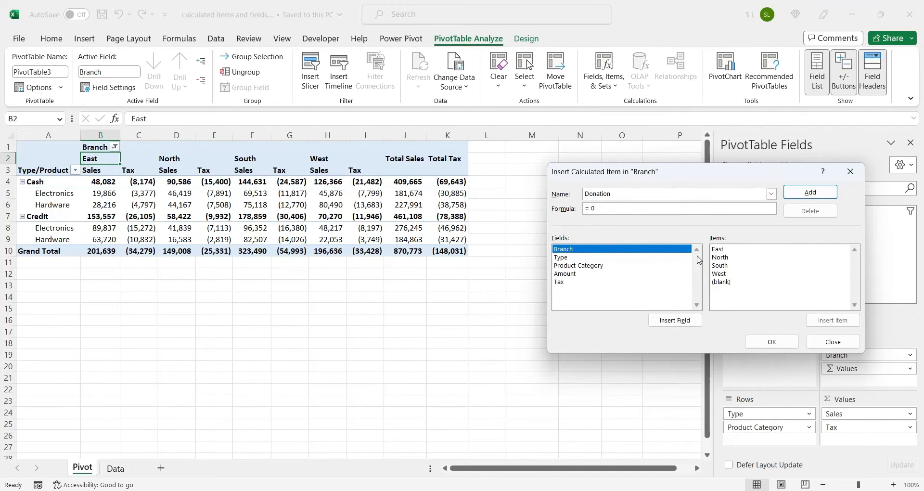
double_click(719, 249)
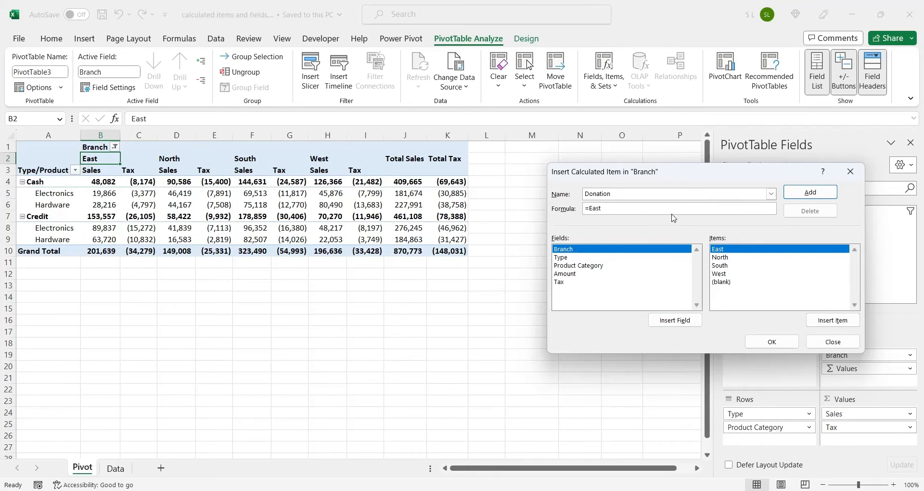
type("*")
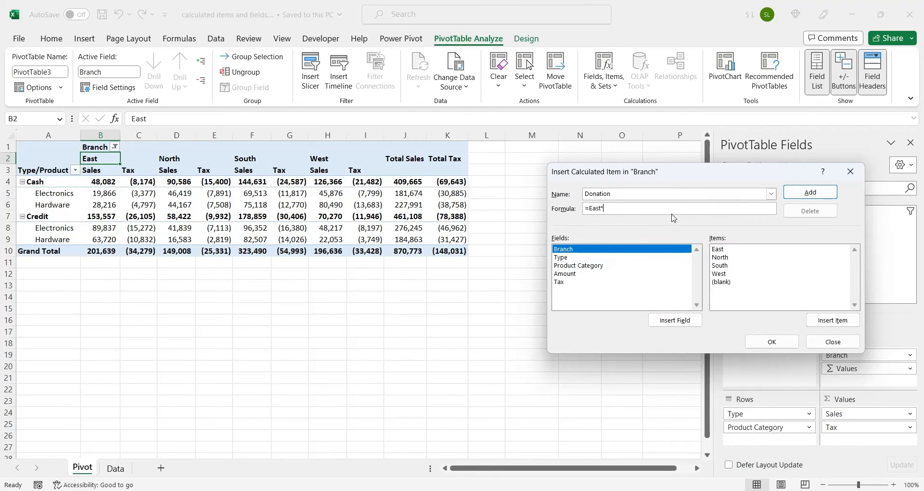
type("-25")
left_click(794, 191)
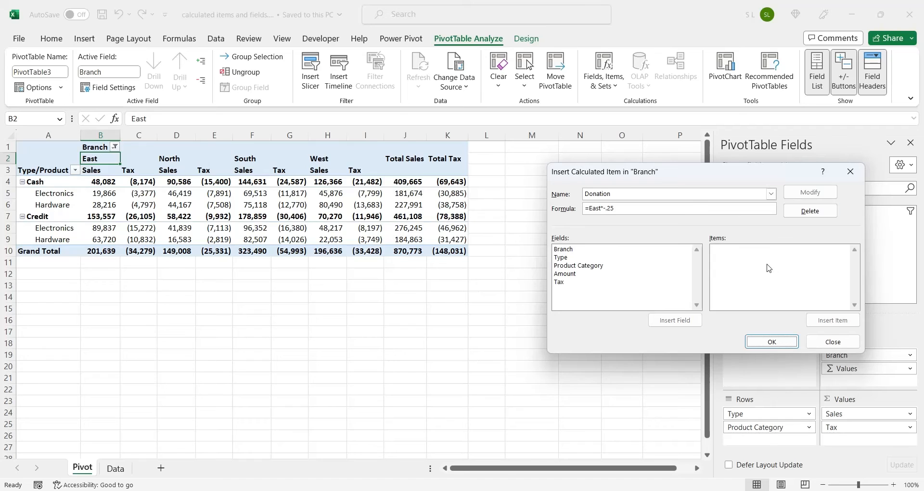
left_click(766, 341)
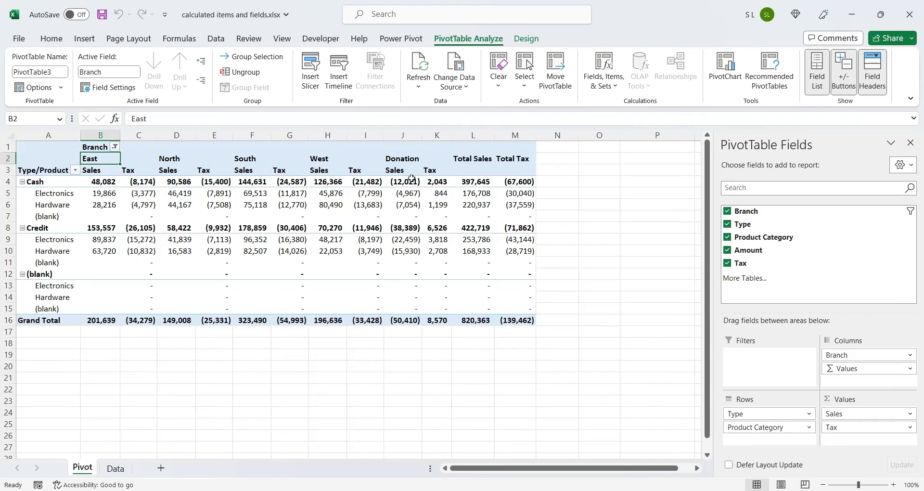
left_click_drag(398, 172, 430, 319)
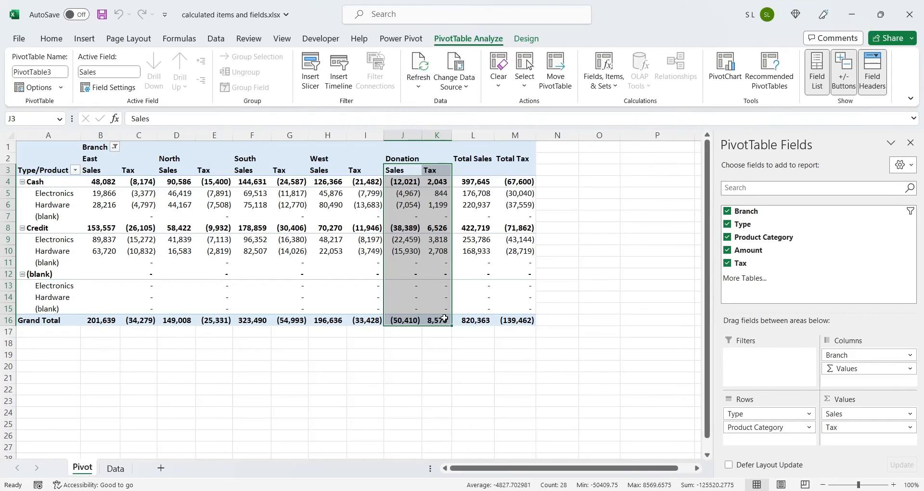
left_click(248, 266)
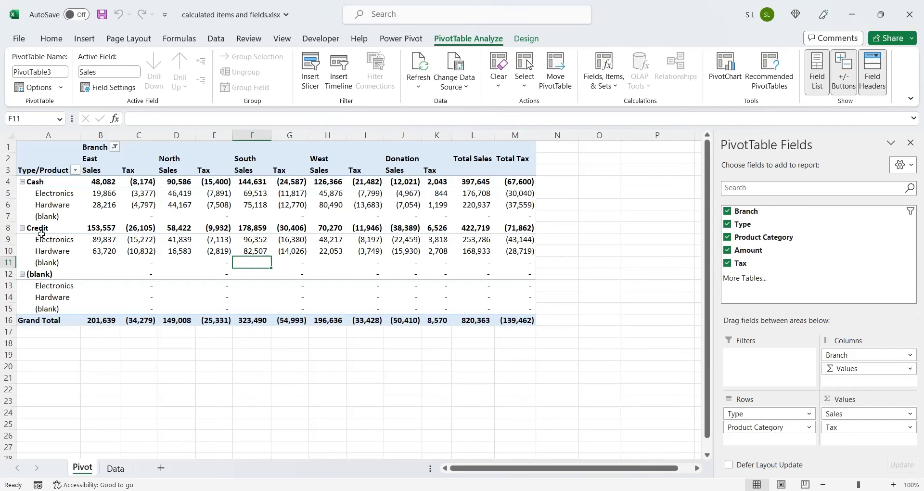
Add a calculated item named Cash Discount to the Type field with the formula =Cash*-.05
left_click_drag(32, 183, 515, 214)
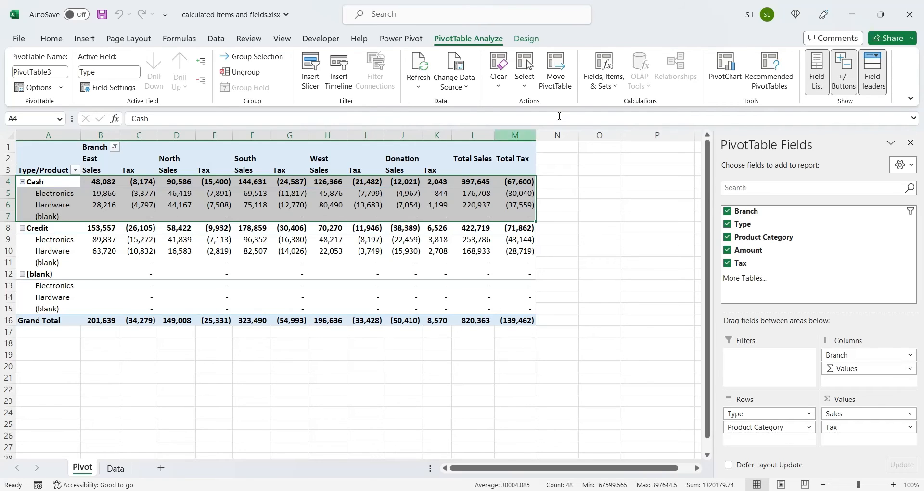
left_click(603, 81)
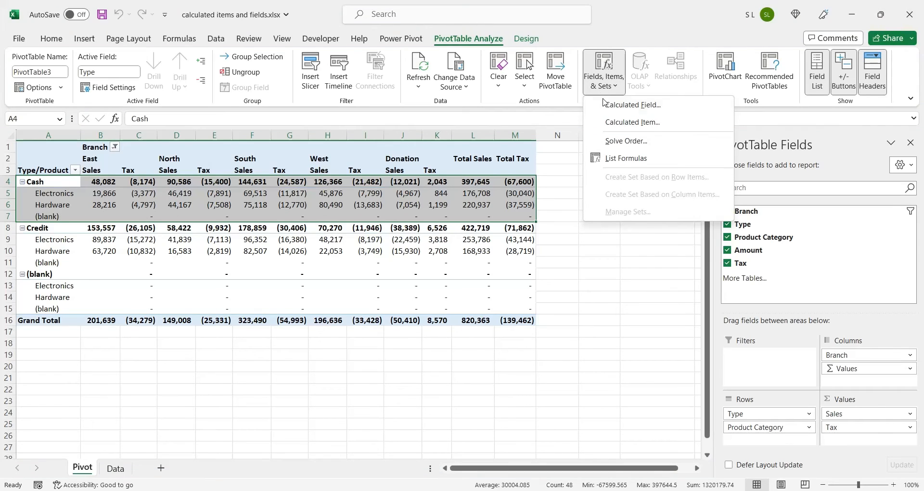
left_click(608, 123)
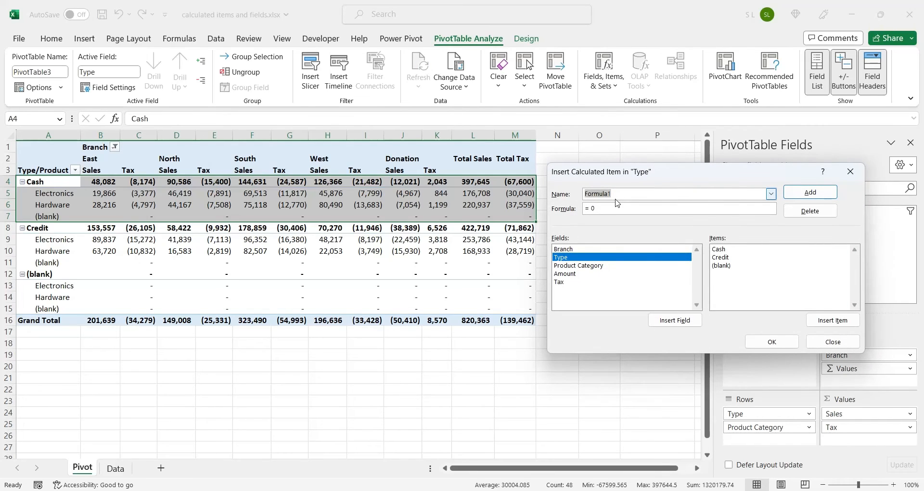
type("Cash Discount")
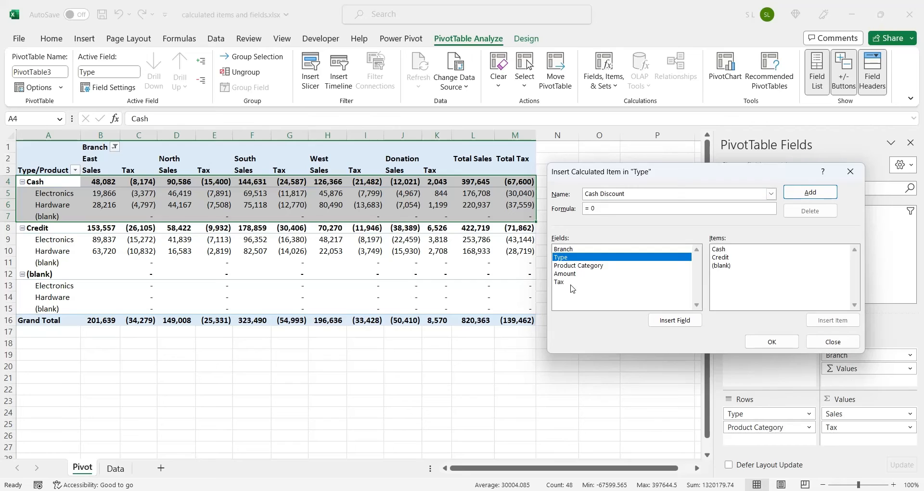
double_click(722, 251)
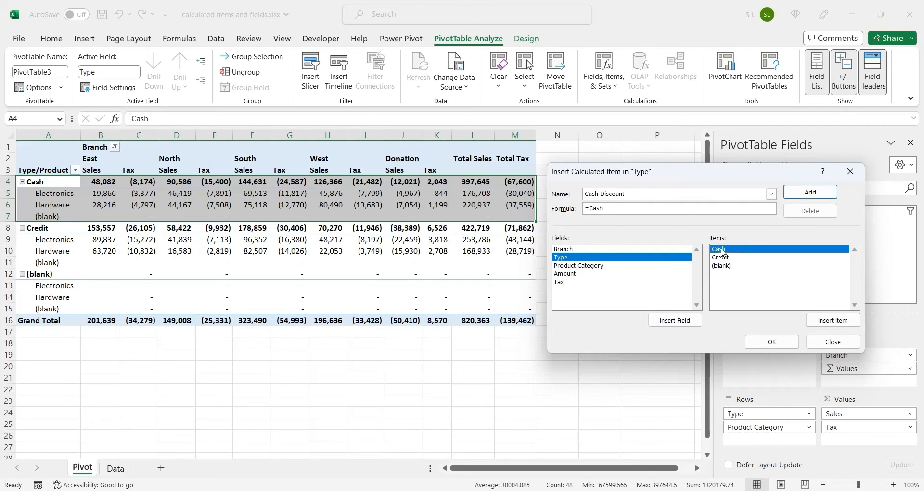
left_click(631, 208)
type("*")
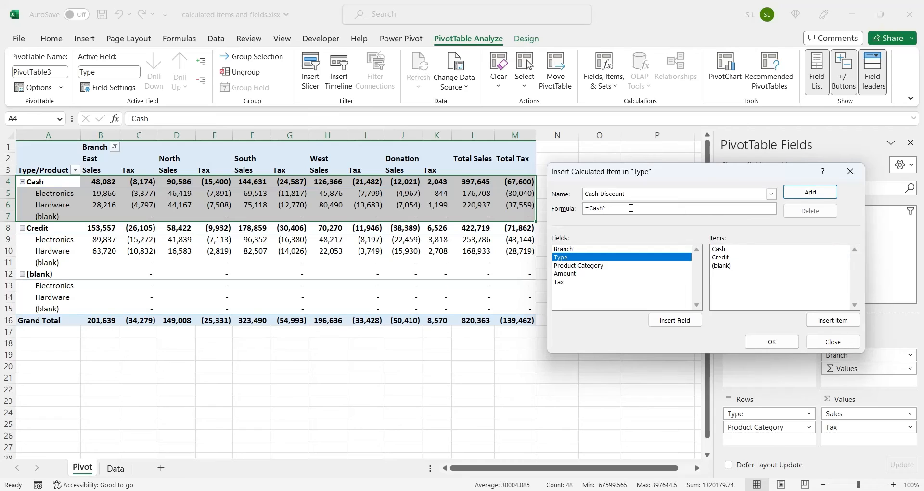
type("-.05")
left_click(803, 199)
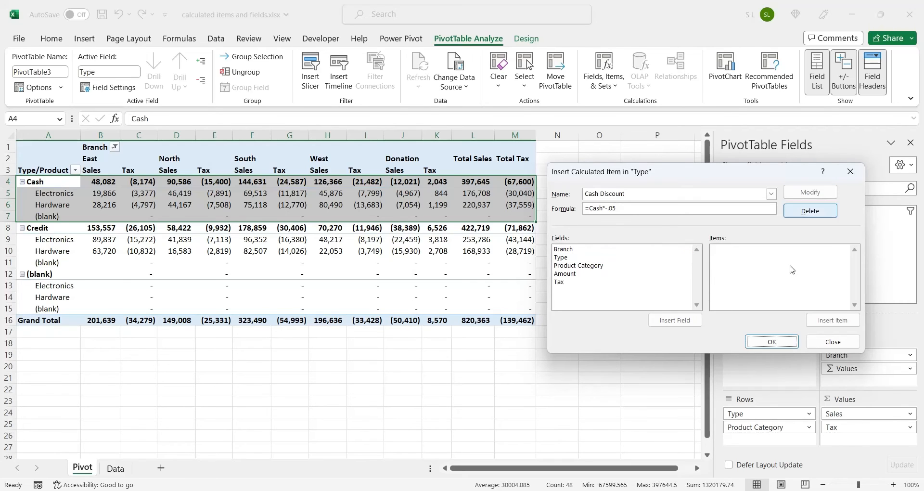
left_click(771, 341)
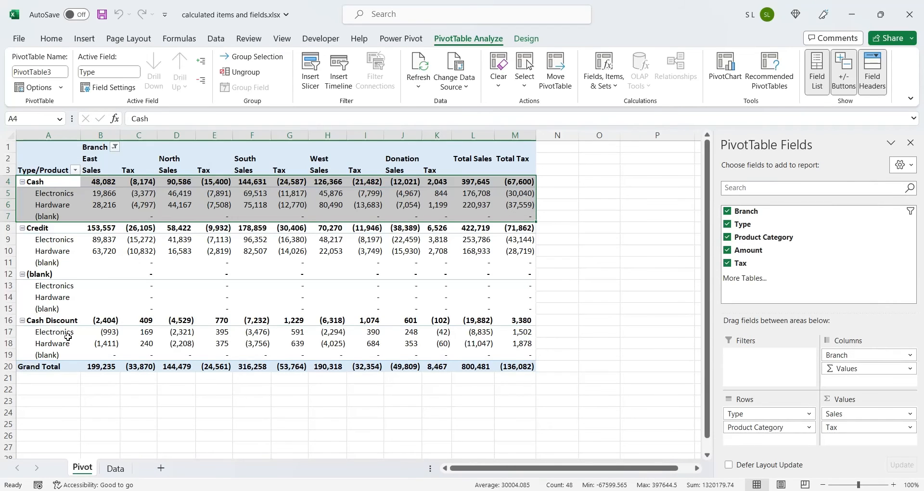
mouse_move(101, 333)
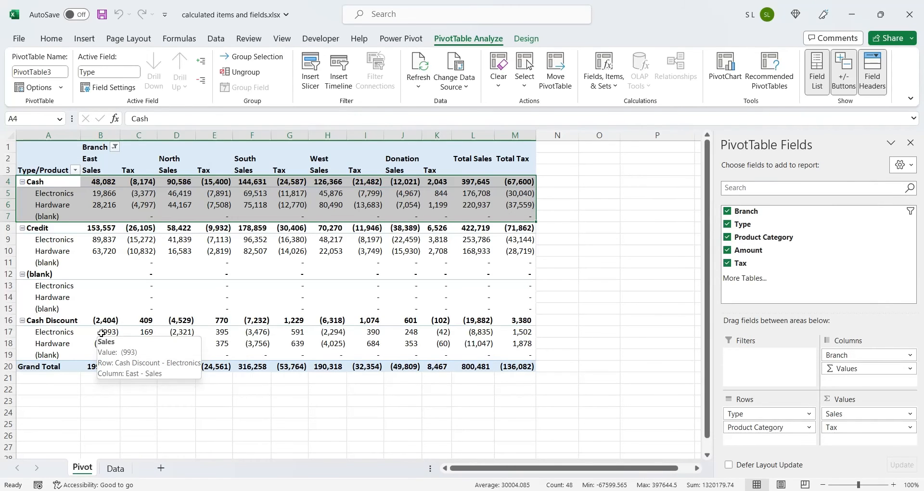
left_click(92, 332)
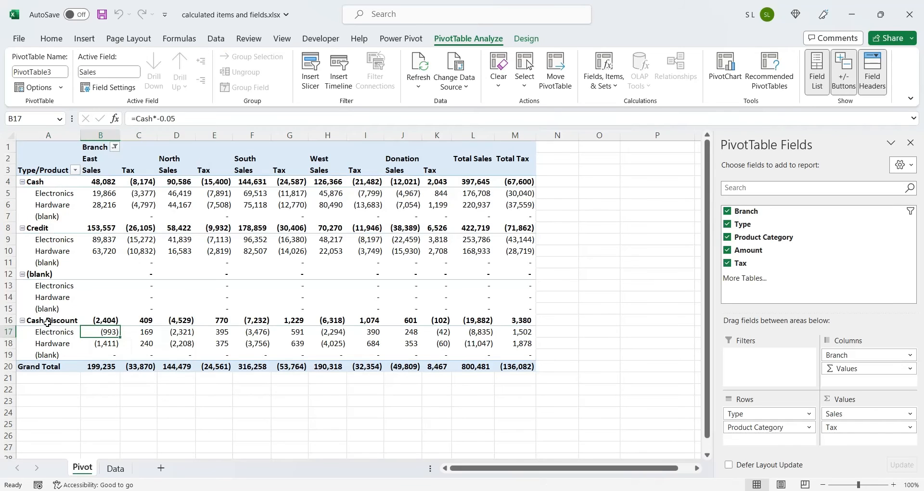
Examine the Cash Discount rows and the calculated item's formula in the pivot table
left_click_drag(48, 322, 516, 343)
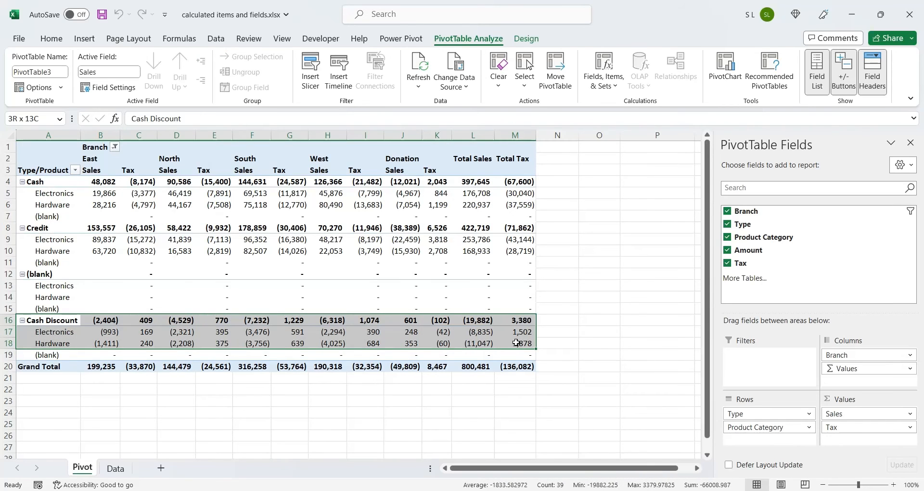
left_click(57, 328)
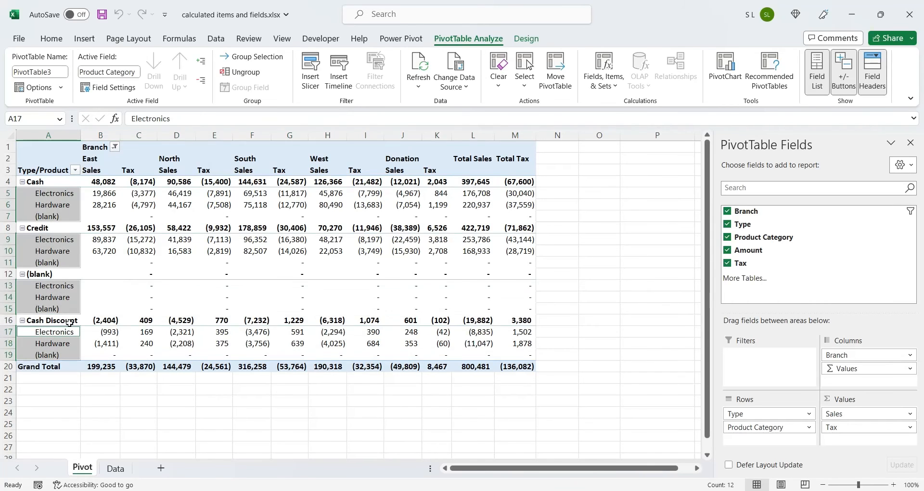
left_click(102, 331)
Filter the Type field to exclude the (blank) item from the pivot table rows
left_click(75, 170)
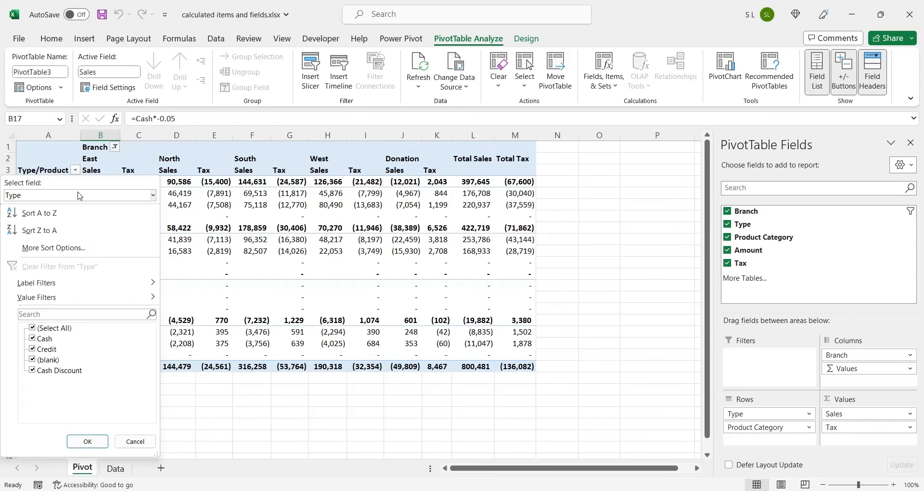
left_click(37, 361)
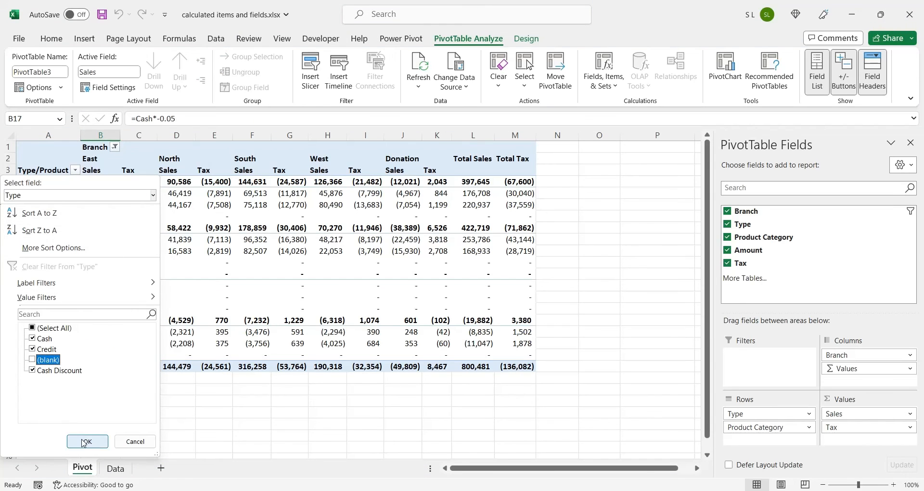
left_click(87, 442)
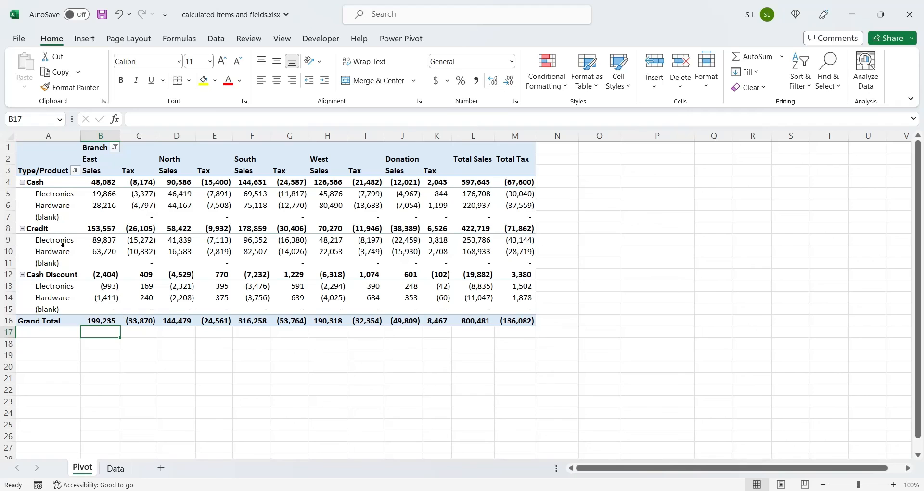
Filter the Product Category field to exclude its (blank) item from the pivot table rows
left_click(75, 170)
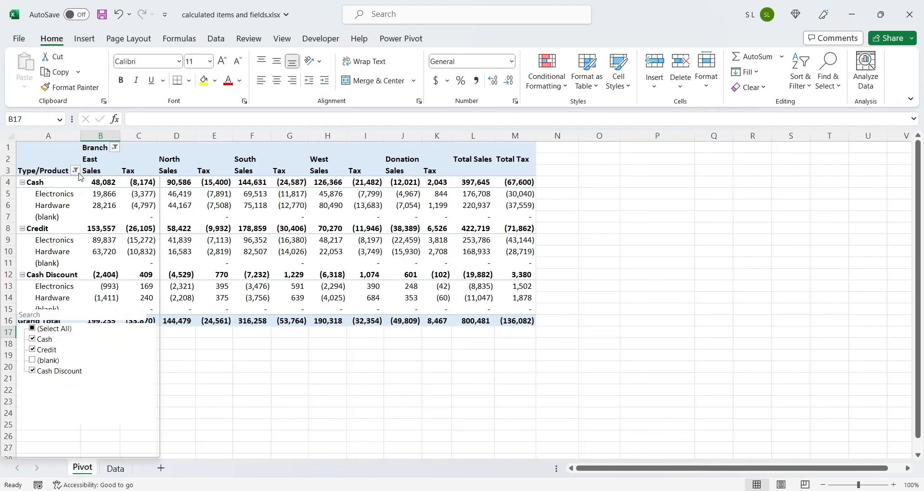
left_click(75, 197)
left_click(67, 216)
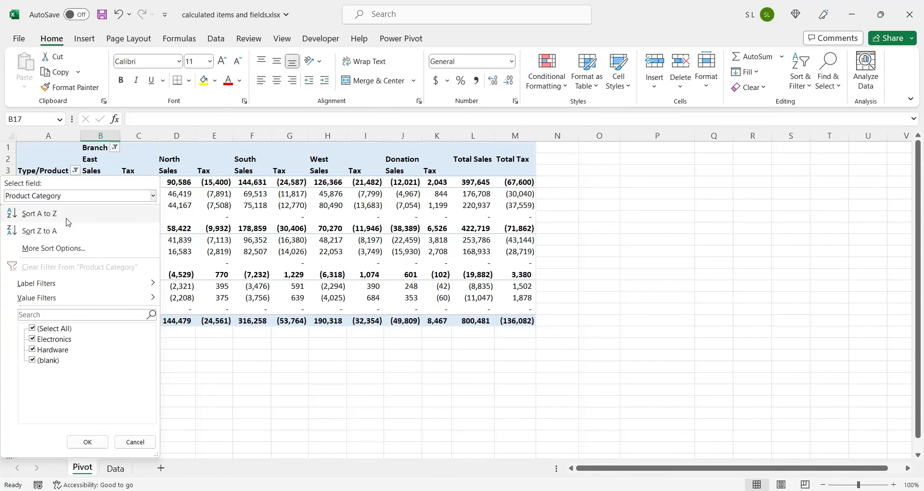
left_click(35, 362)
left_click(88, 441)
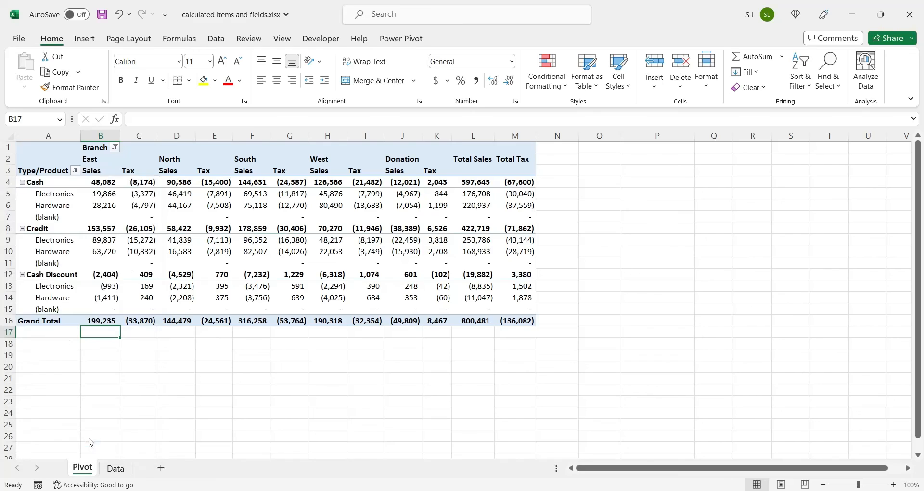
left_click(368, 240)
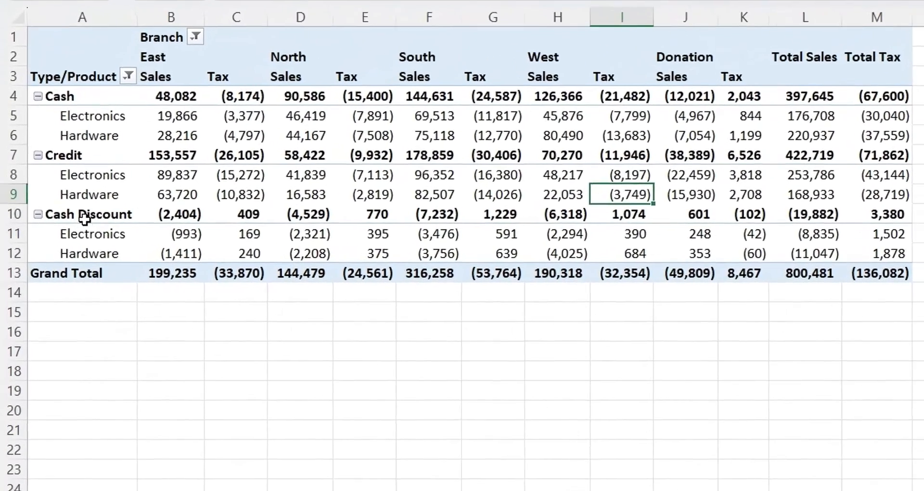
Review the Cash Discount rows, the Donation columns and the Total Tax grand total, finishing on an empty cell below the pivot table
left_click_drag(53, 242, 580, 265)
left_click_drag(852, 246, 884, 246)
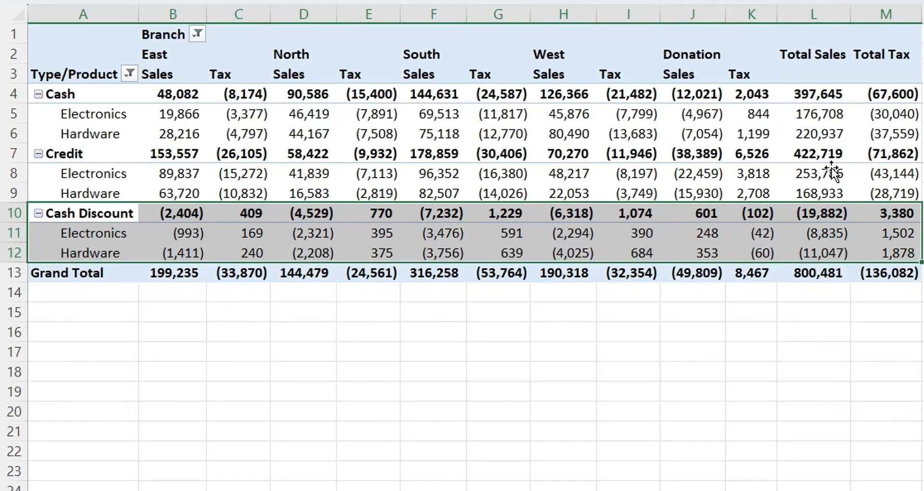
left_click_drag(680, 59, 737, 257)
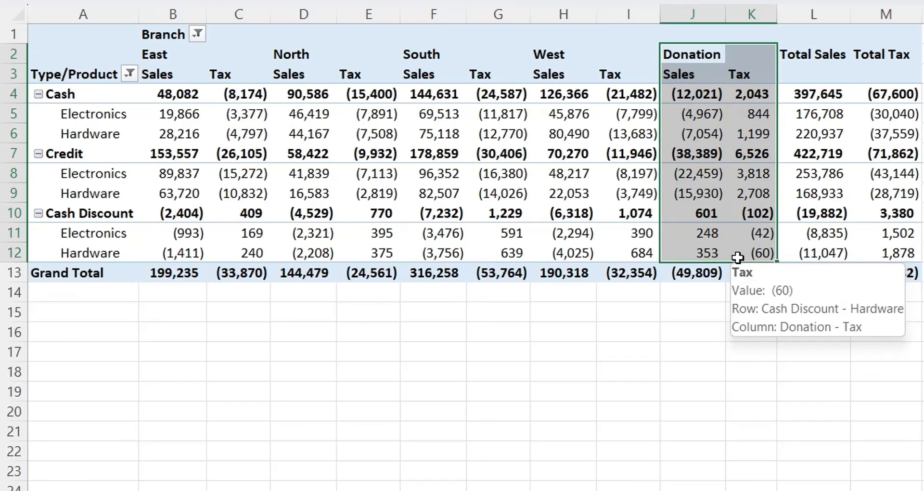
left_click(845, 256)
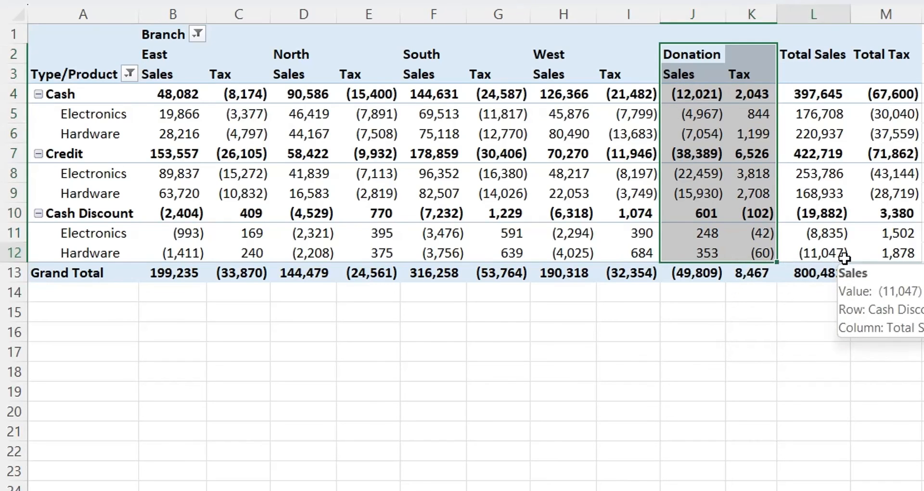
left_click(887, 254)
left_click(888, 268)
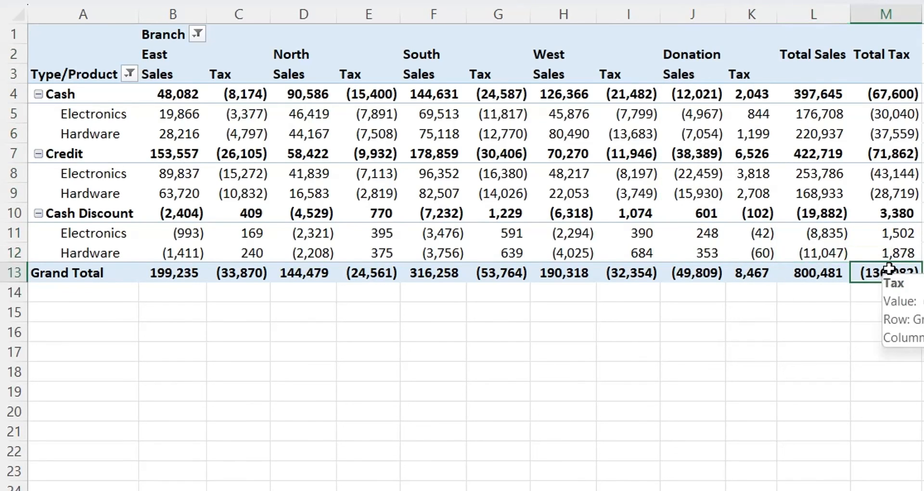
key("Down")
key("Down")
key("Down")
key("Down")
key("Down")
key("Down")
key("Down")
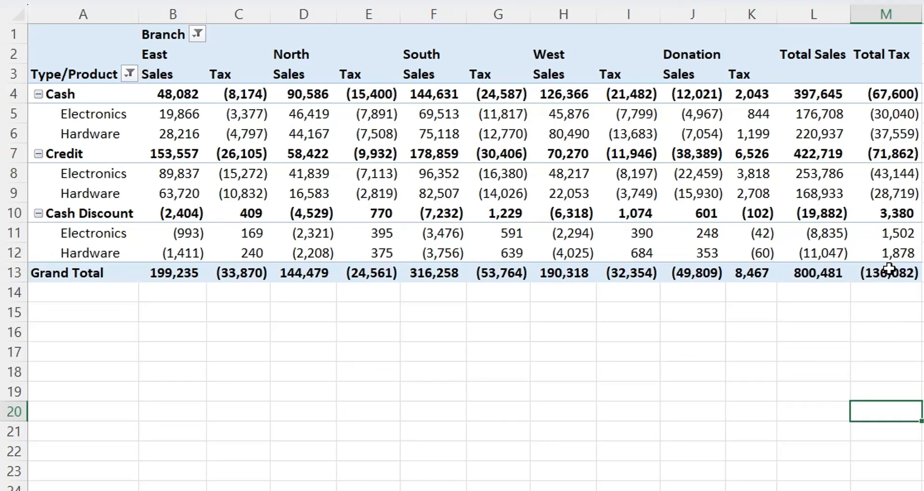